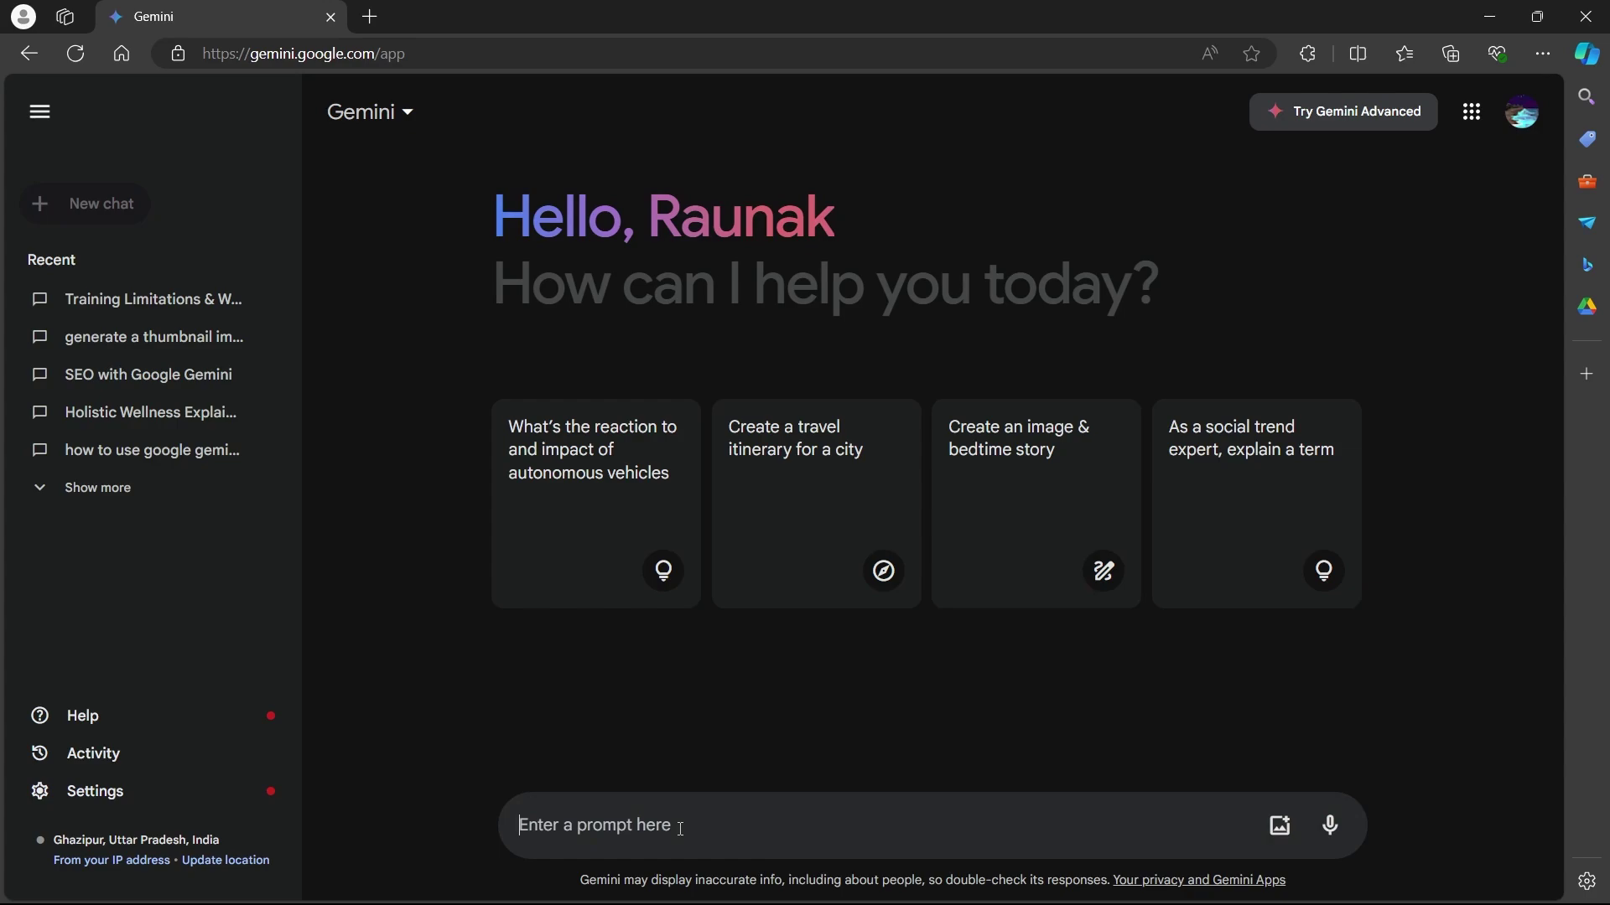
# - Ask Gemini for 'Health and wellness niche idea' and scroll through the illustrated suggestions
pyautogui.write('Health and wellness niche idea')
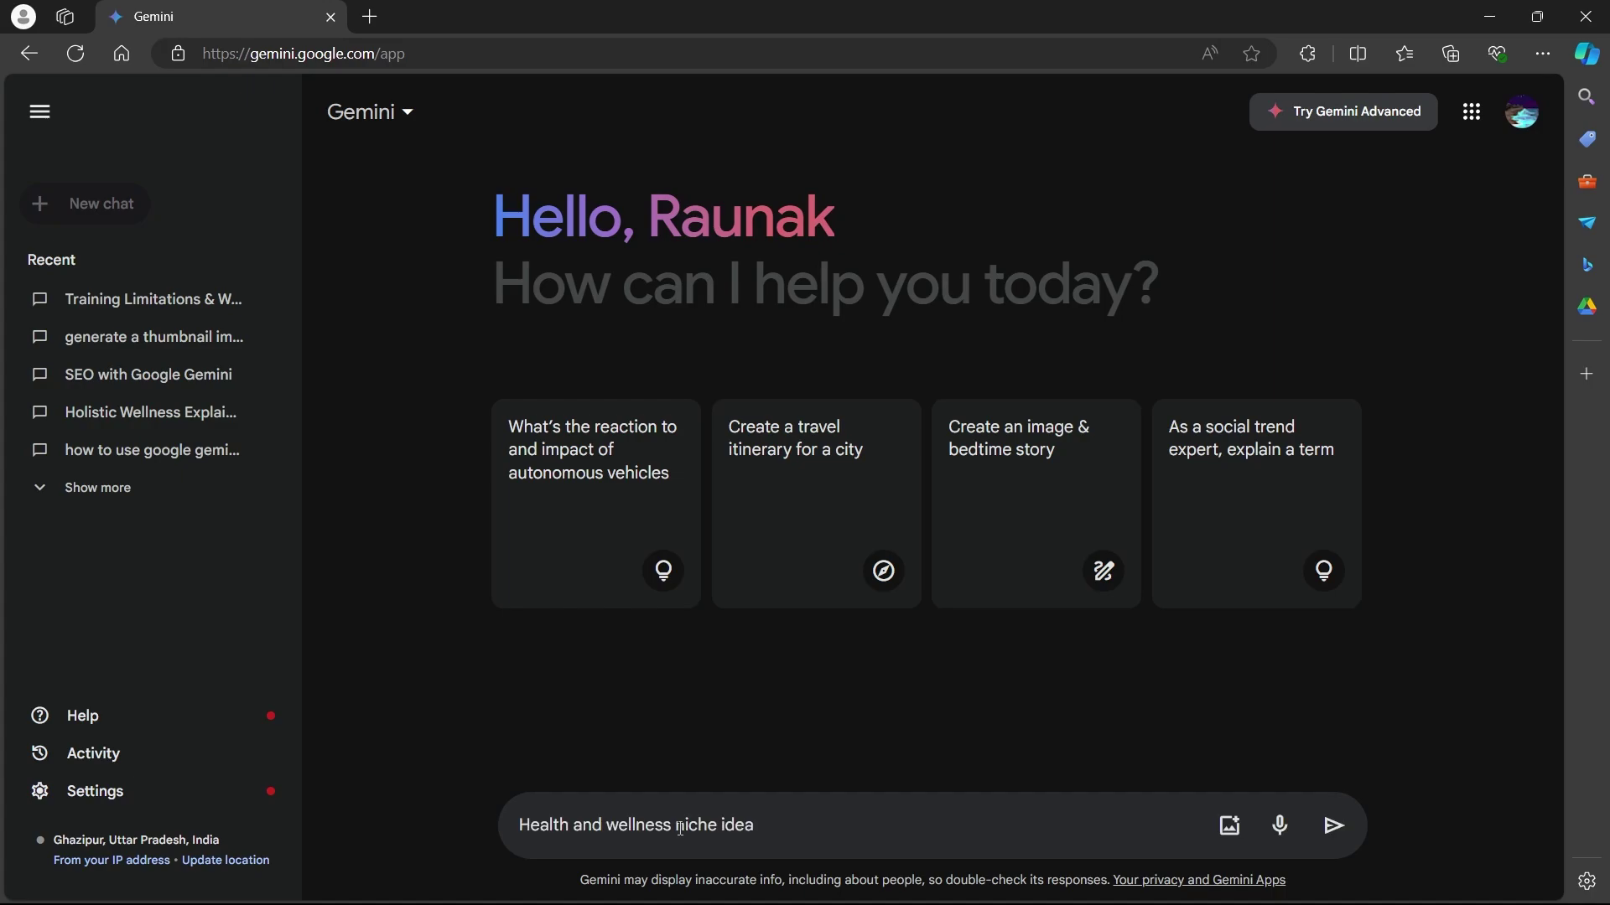
pyautogui.press('Return')
pyautogui.scroll(-15, 799, 470)
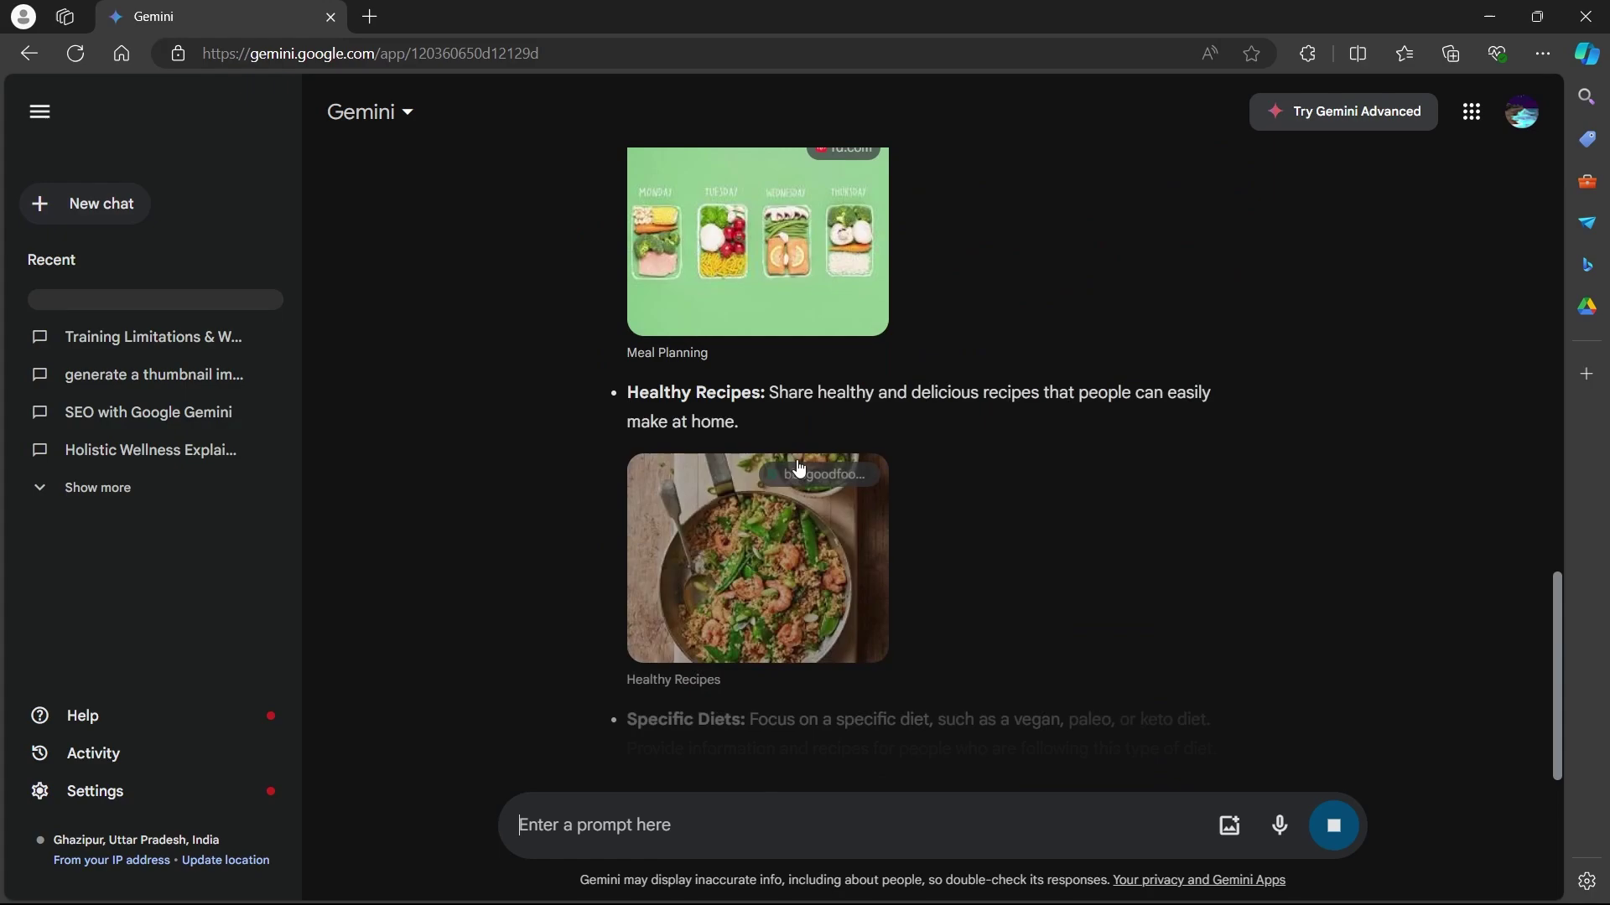
pyautogui.scroll(-10, 799, 470)
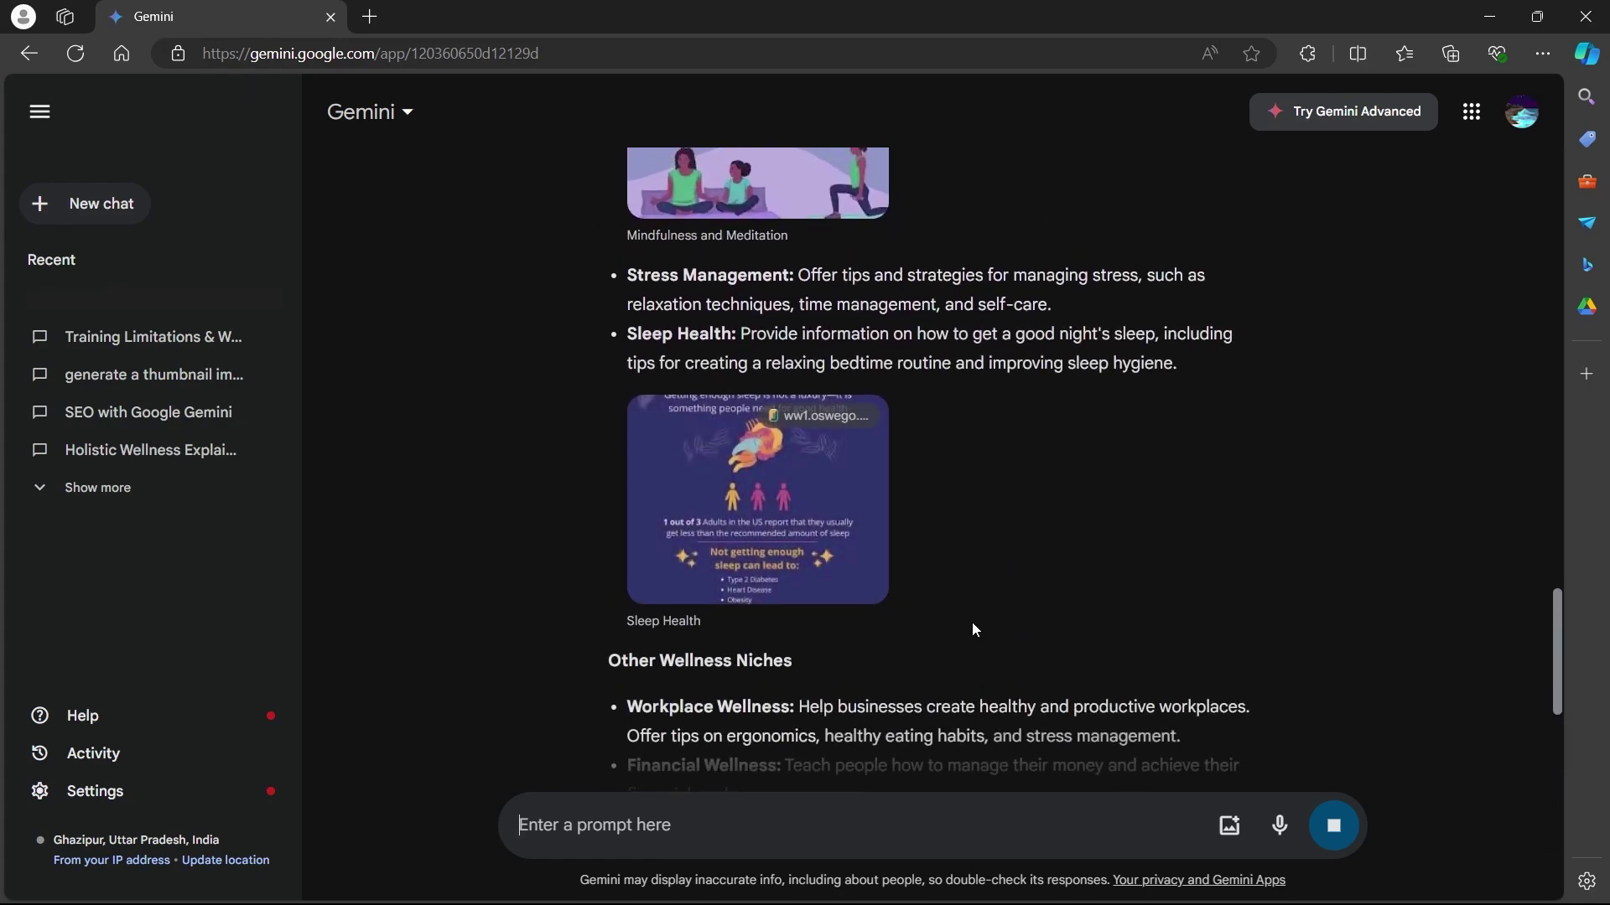
pyautogui.scroll(-10, 973, 611)
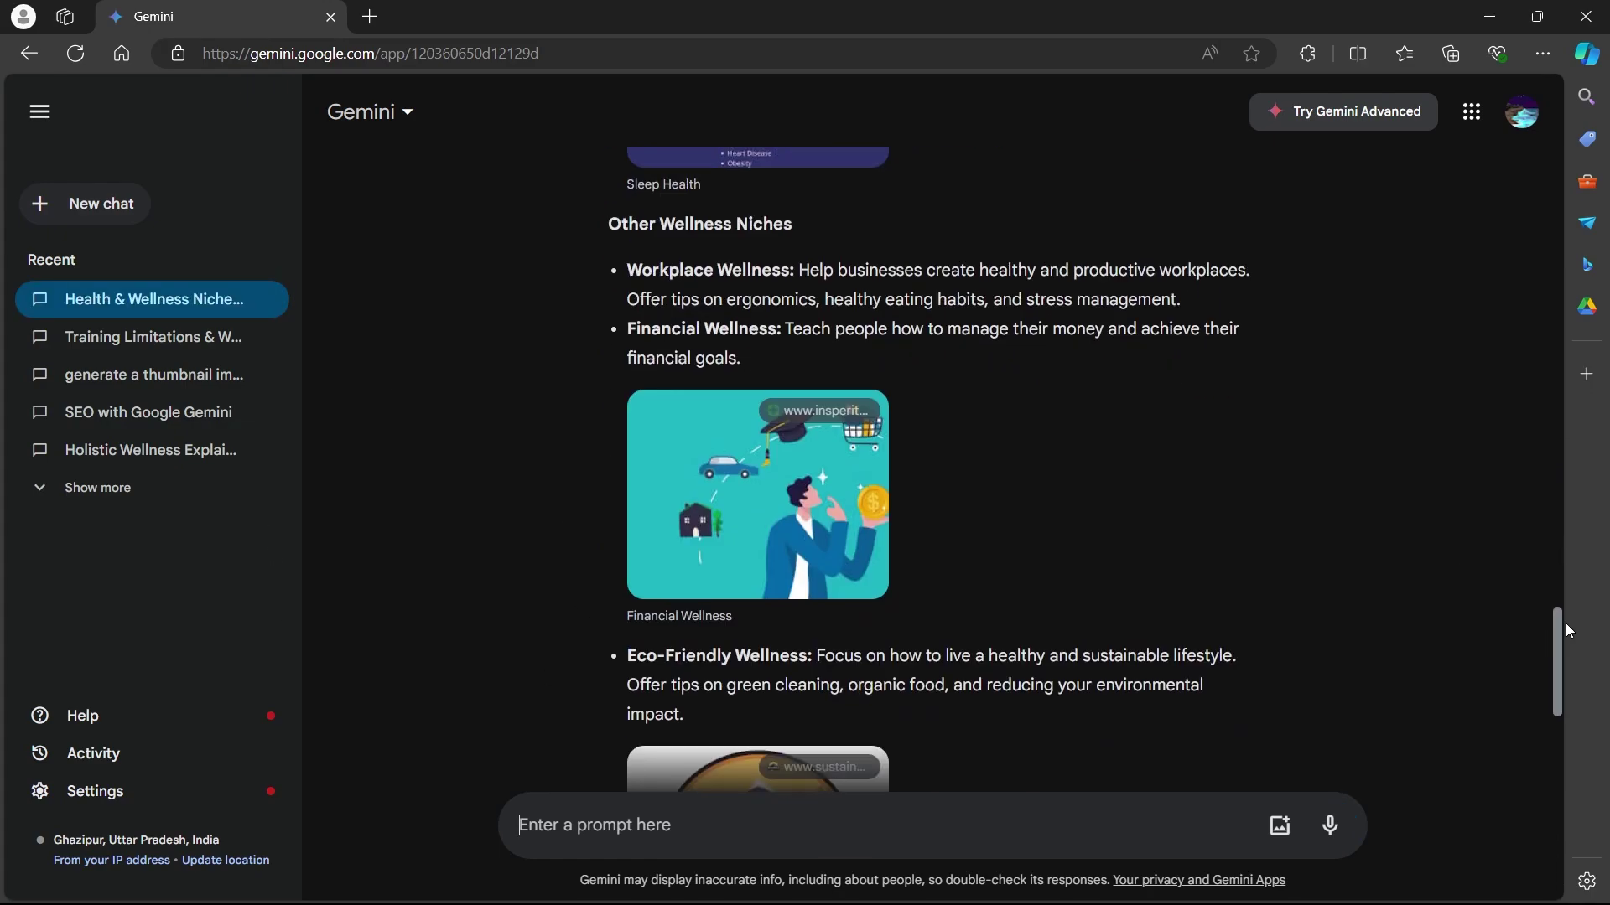
# - Send 'generate more' as a follow-up and review the Fitness, Men's and Travel Wellness niches
pyautogui.click(612, 828)
pyautogui.write('gene')
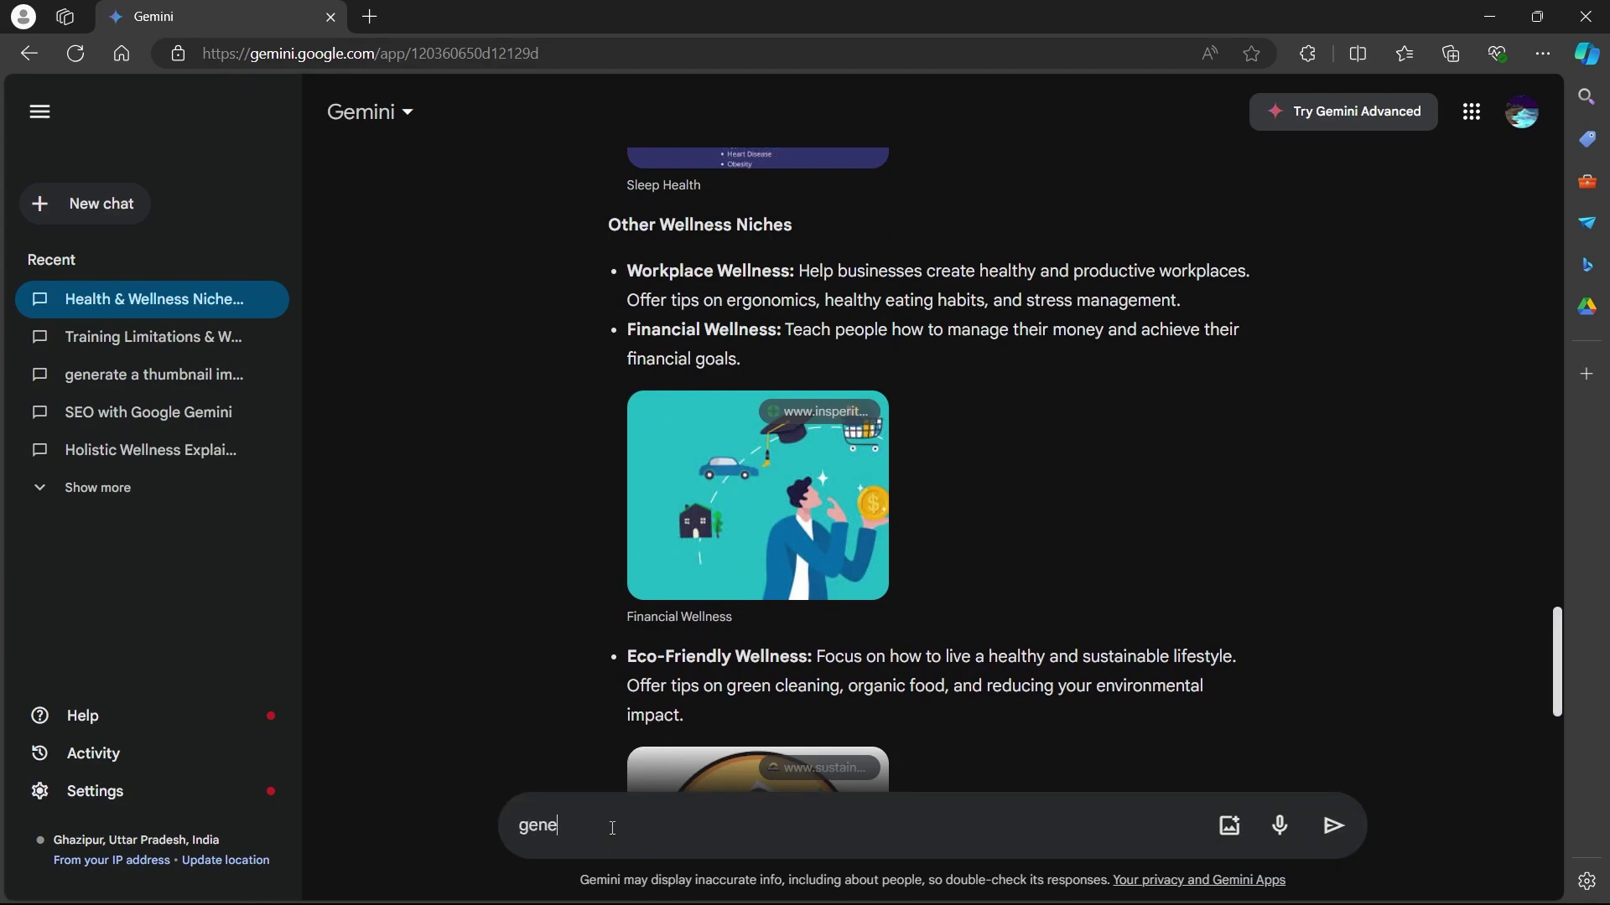
pyautogui.write('rate more')
pyautogui.press('Return')
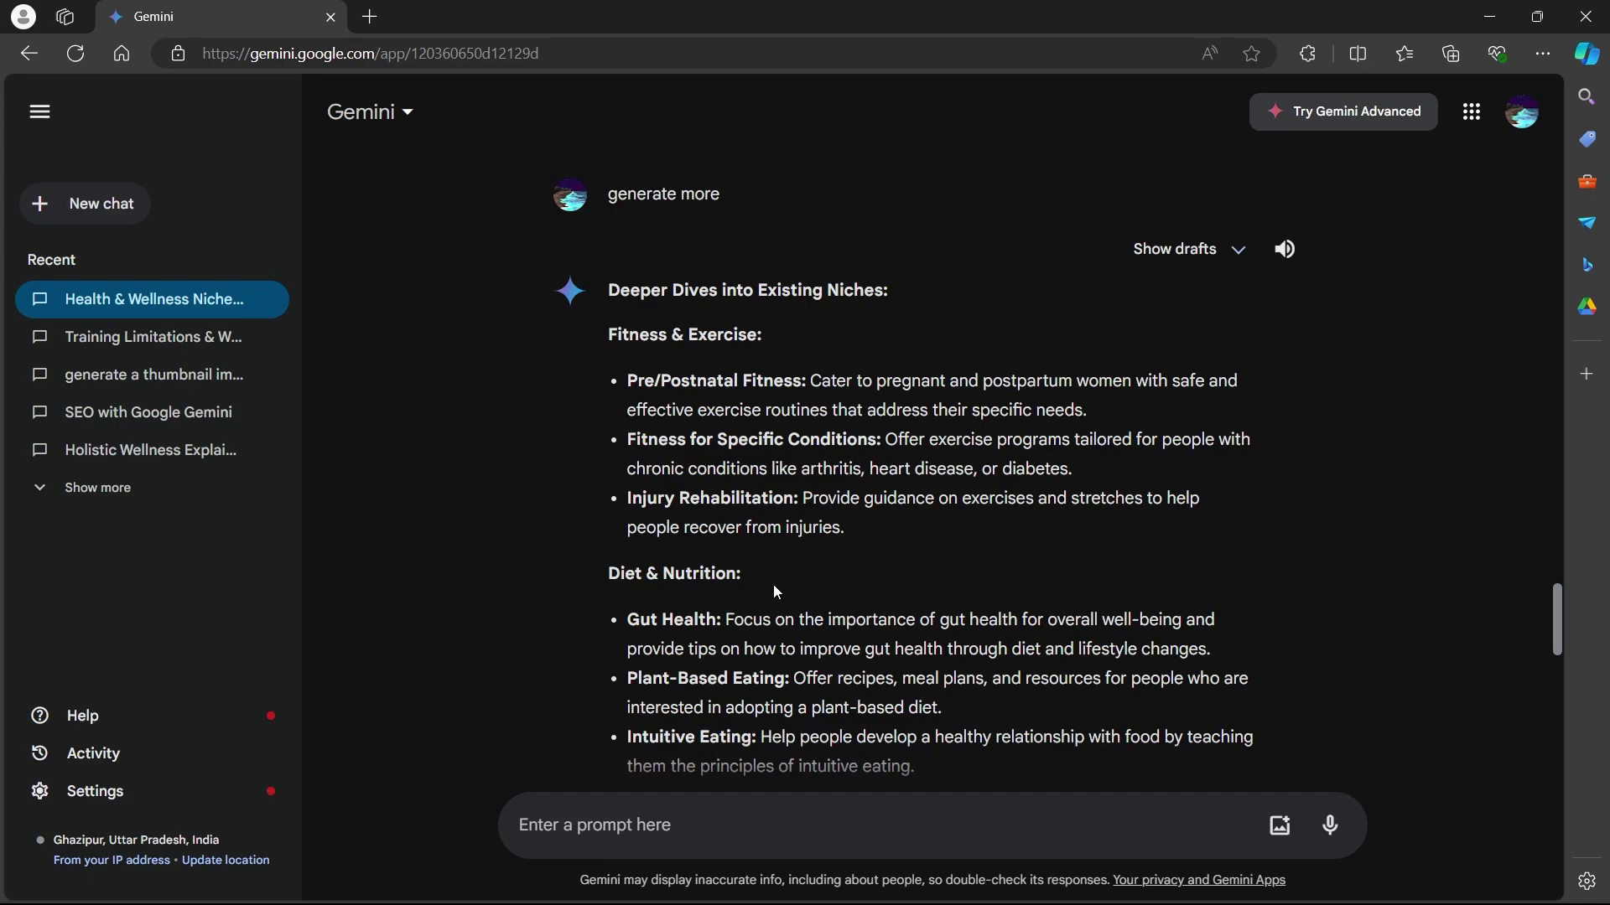
pyautogui.scroll(-10, 773, 585)
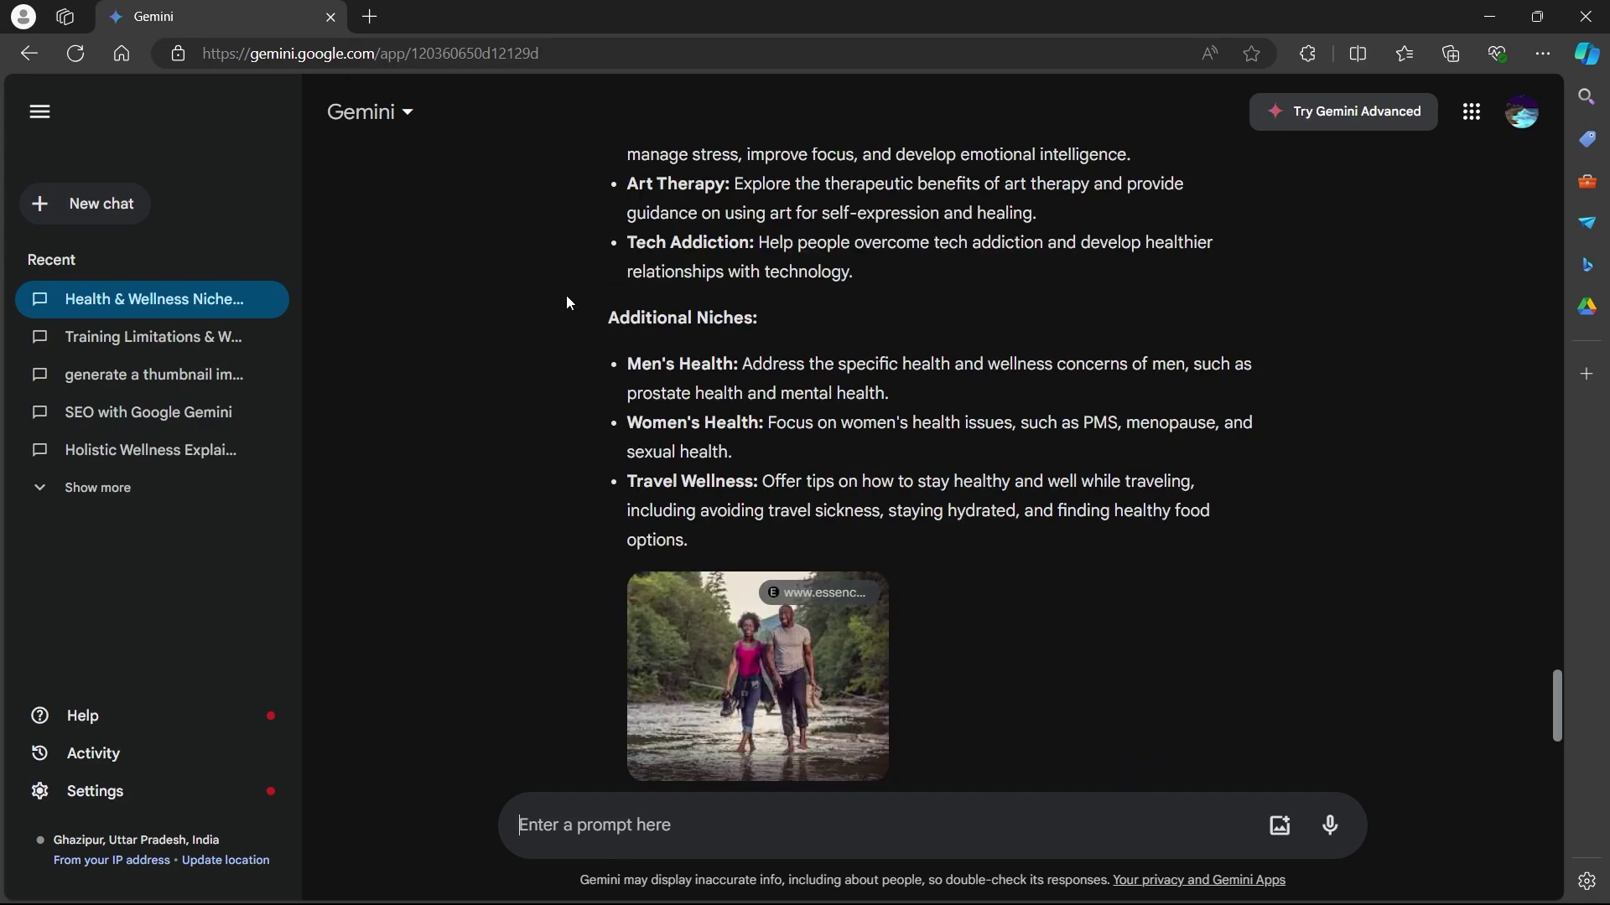
# - Copy the Fitness & Exercise section of Gemini's niche list
pyautogui.scroll(9, 590, 316)
pyautogui.scroll(2, 568, 284)
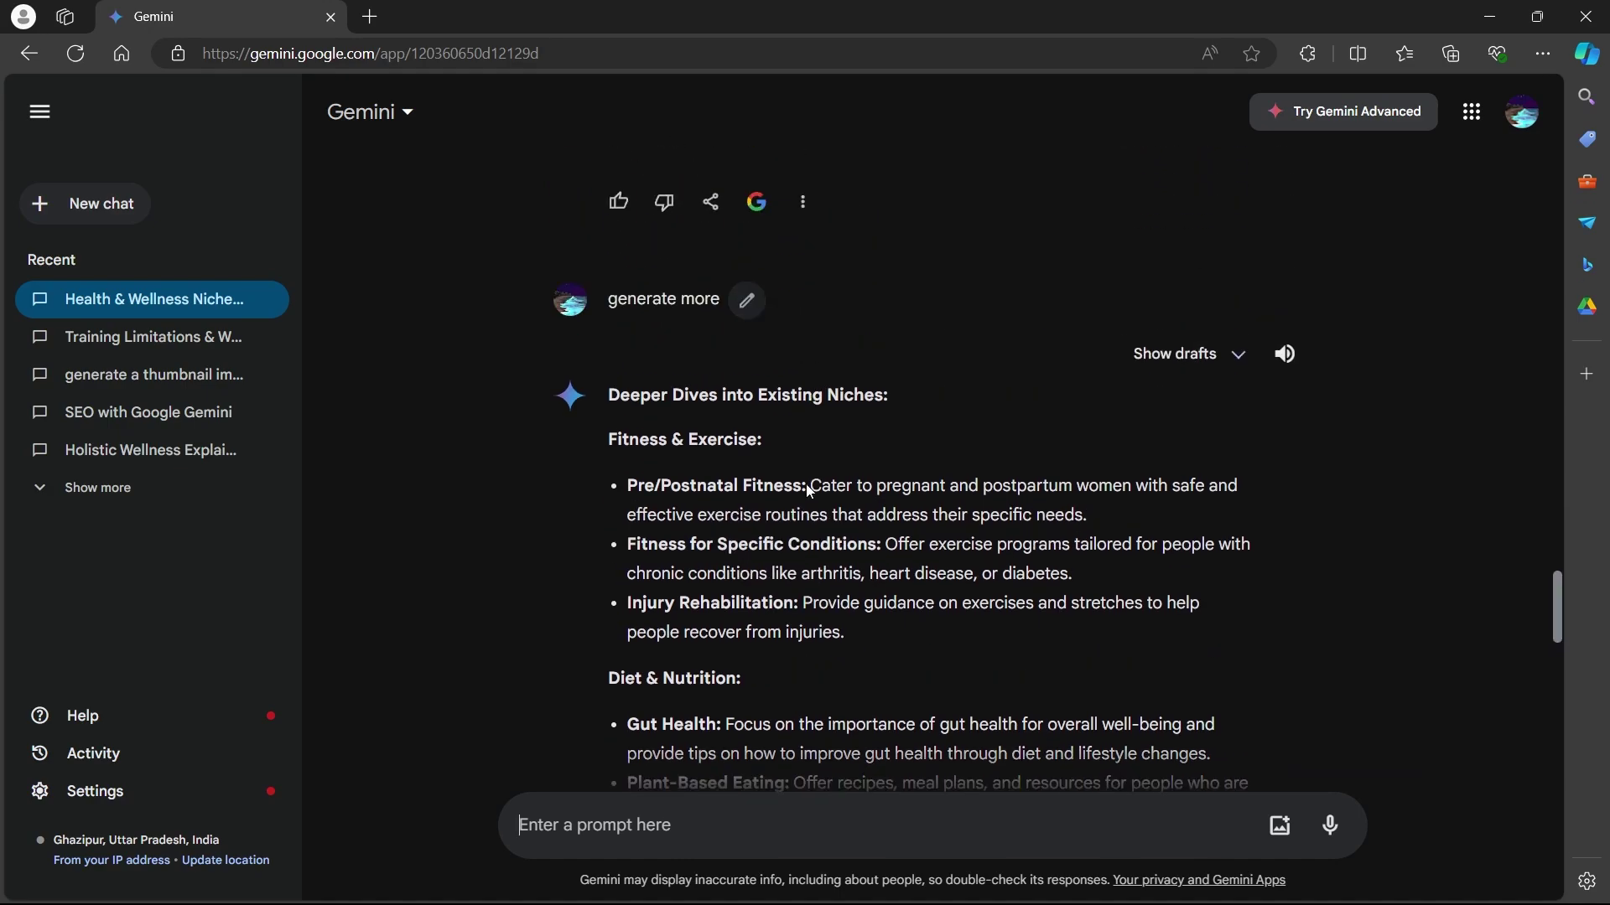
pyautogui.moveTo(605, 440); pyautogui.dragTo(845, 634)
pyautogui.rightClick(759, 521)
pyautogui.click(805, 537)
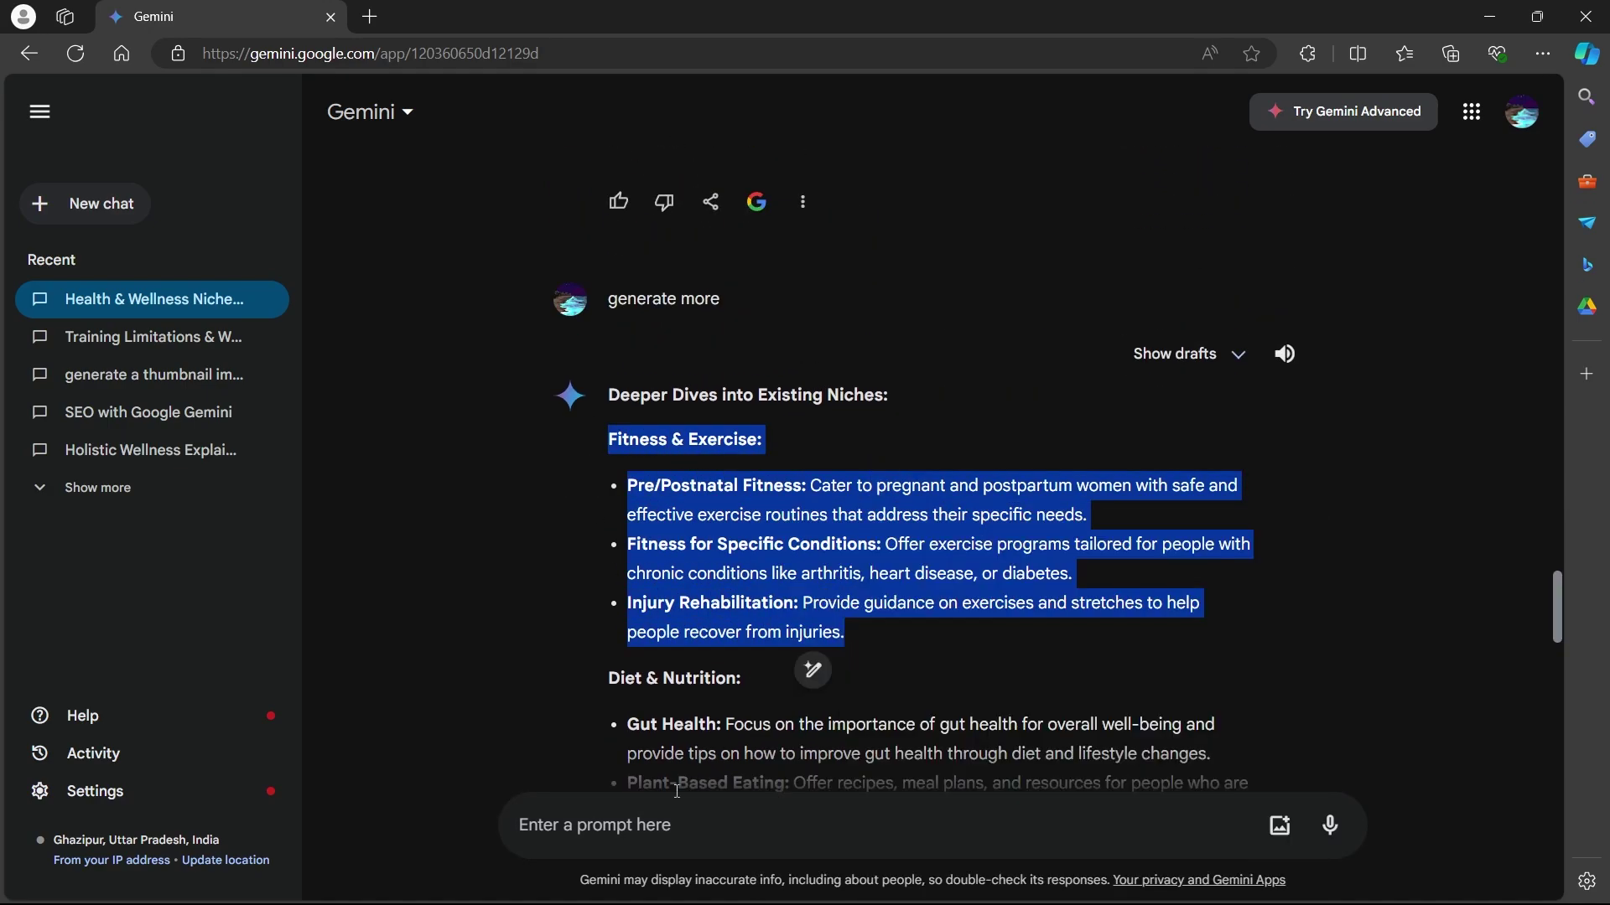
pyautogui.click(646, 822)
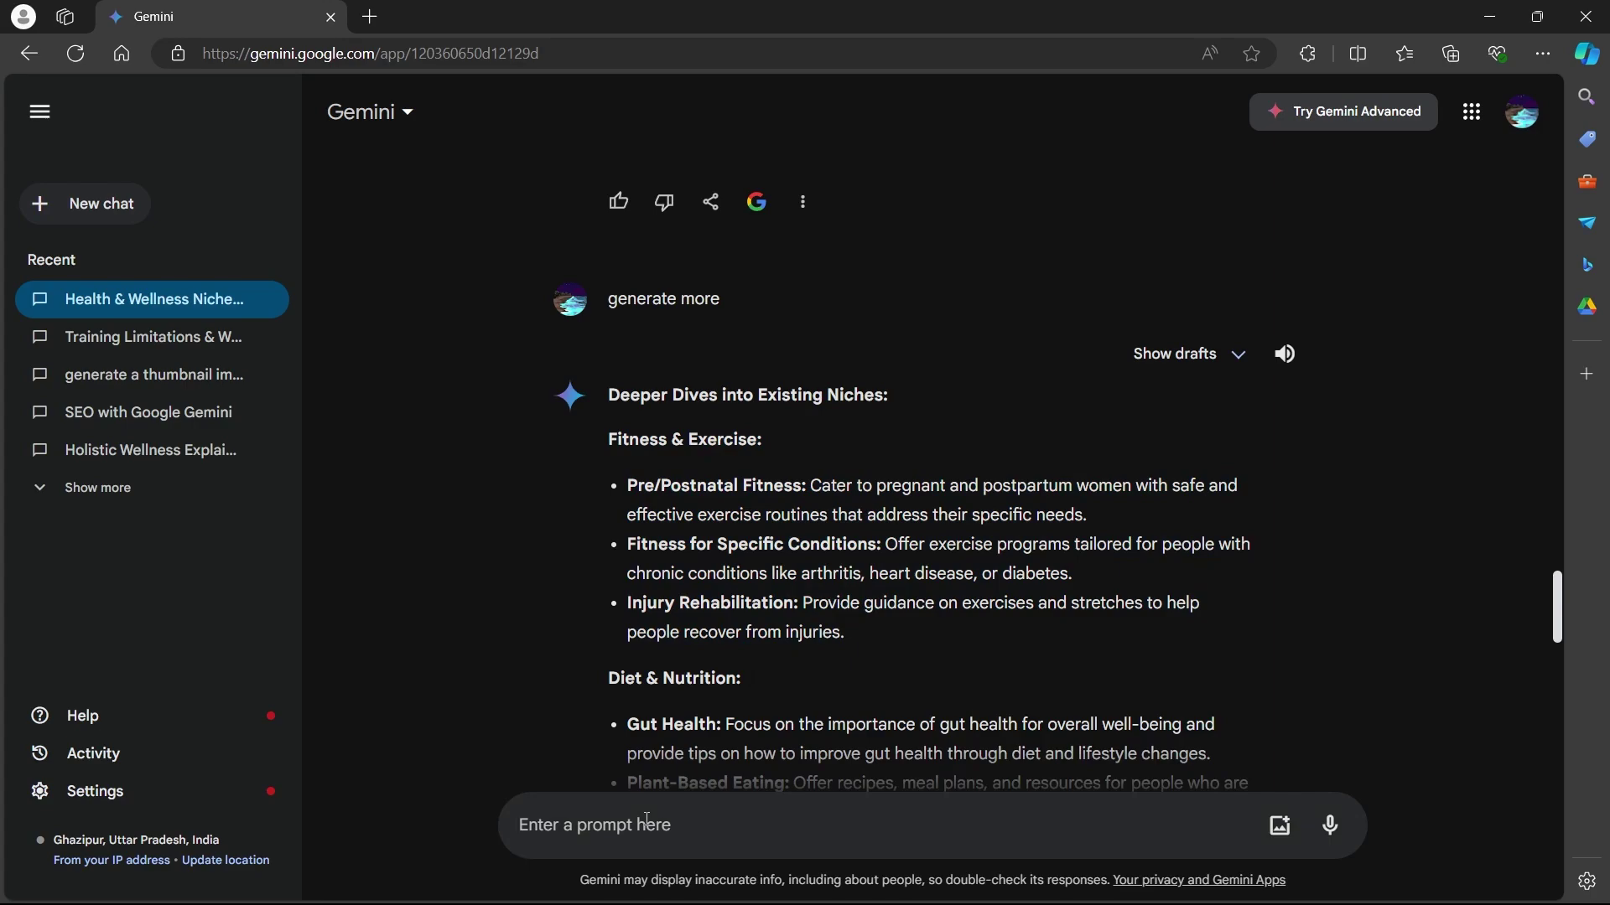
# - Ask Gemini for an SEO-optimized blog post based on the pasted Fitness & Exercise text
pyautogui.write('Genrate a blog post with good seo on the basis of this para- "')
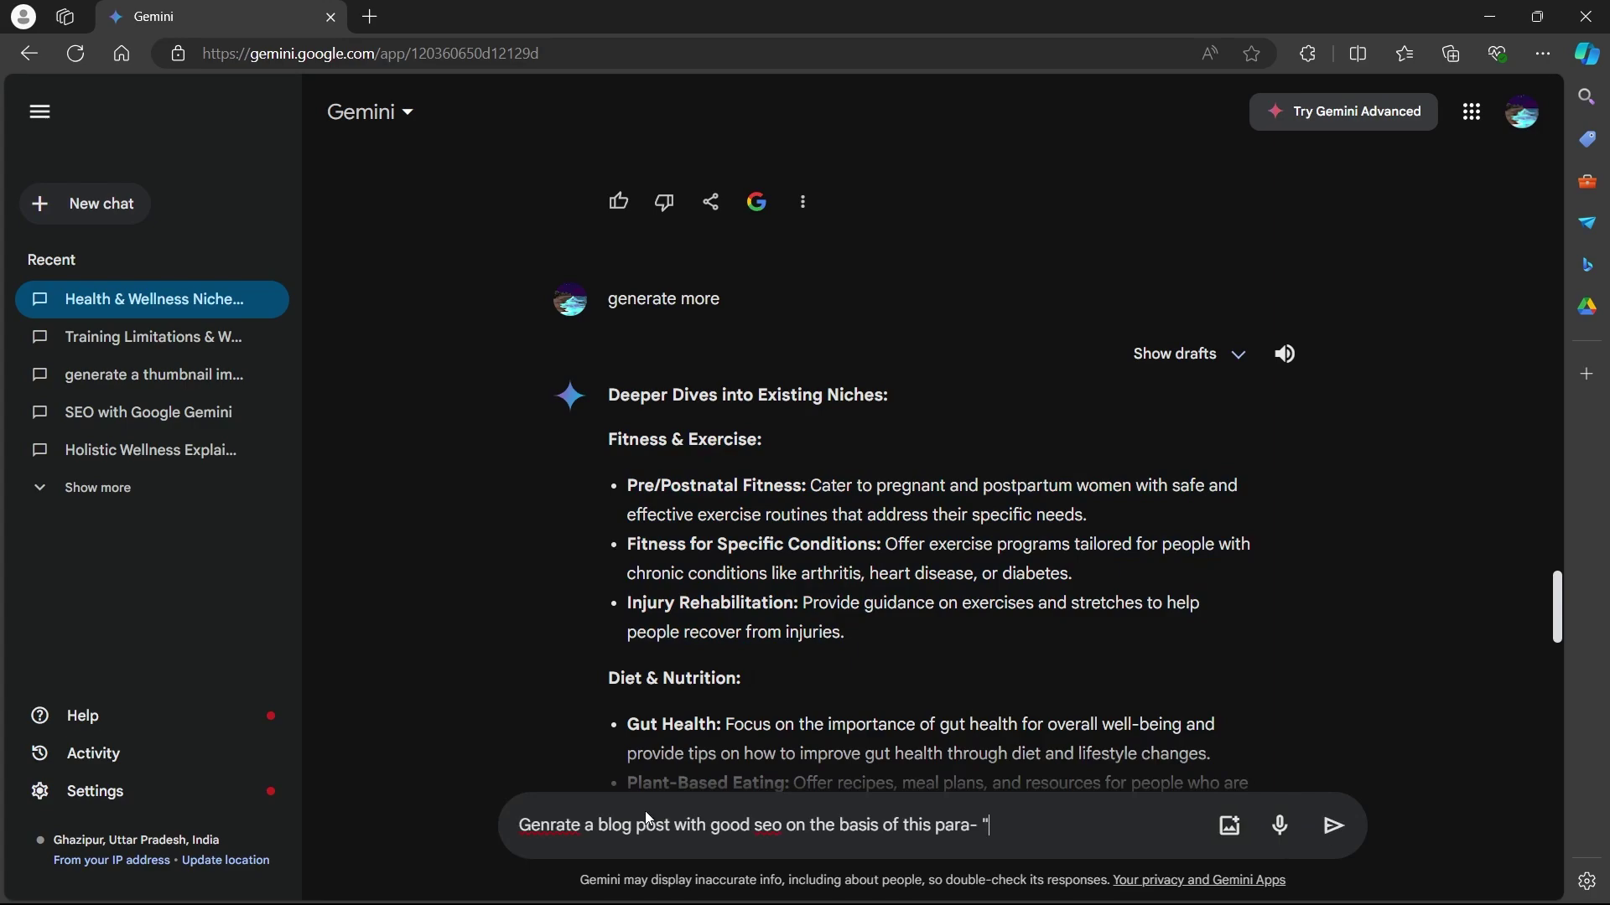
pyautogui.rightClick(1000, 824)
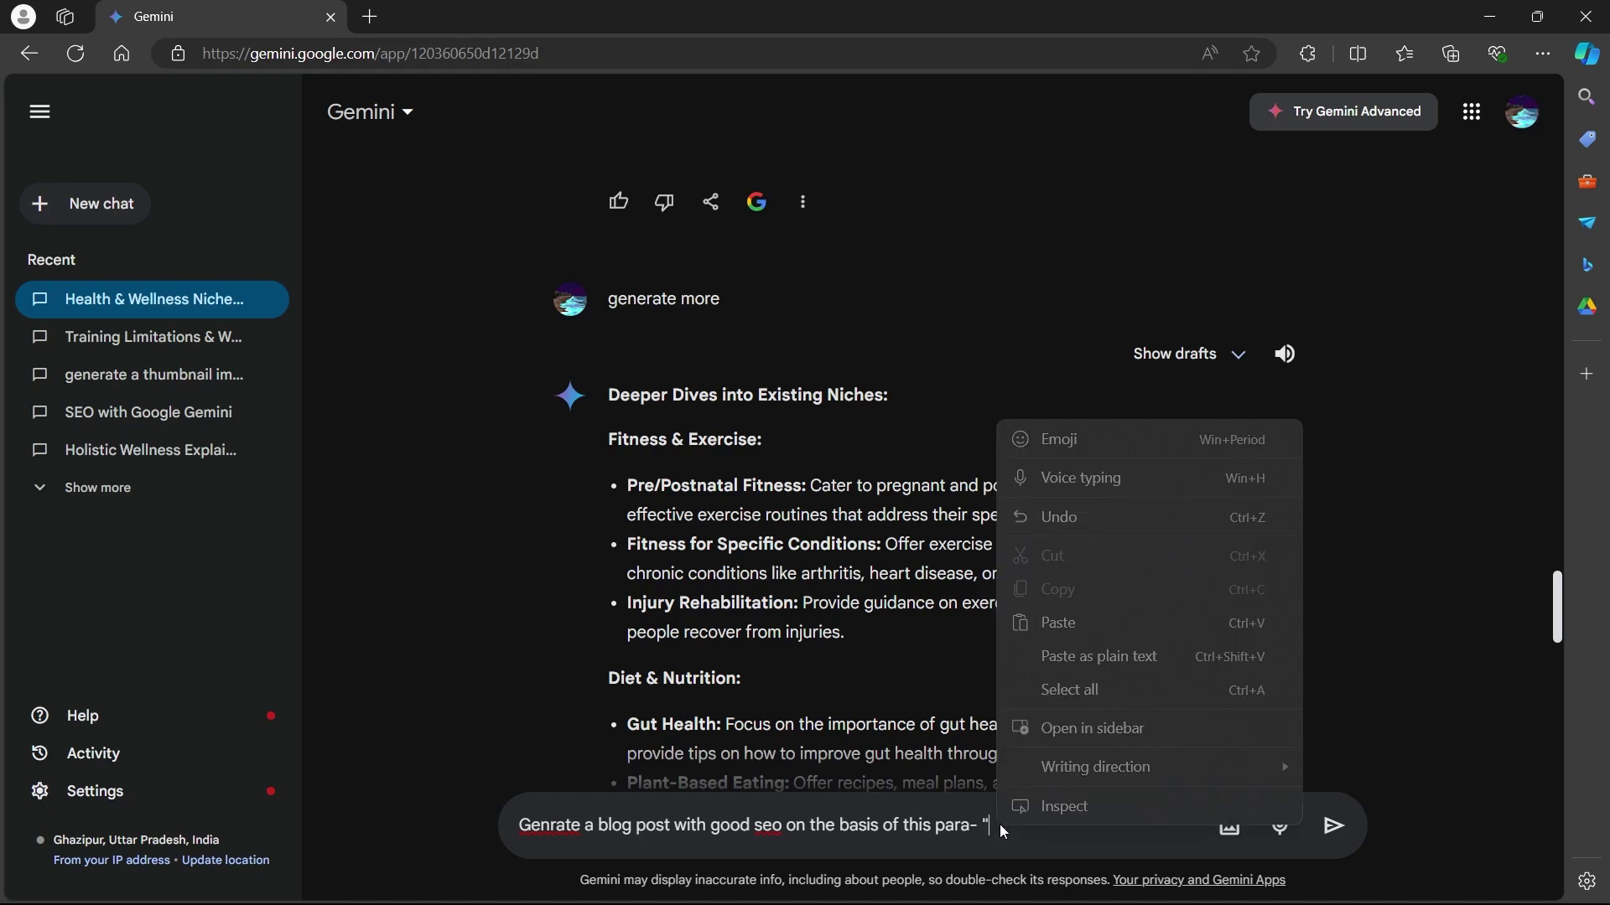
pyautogui.click(1059, 550)
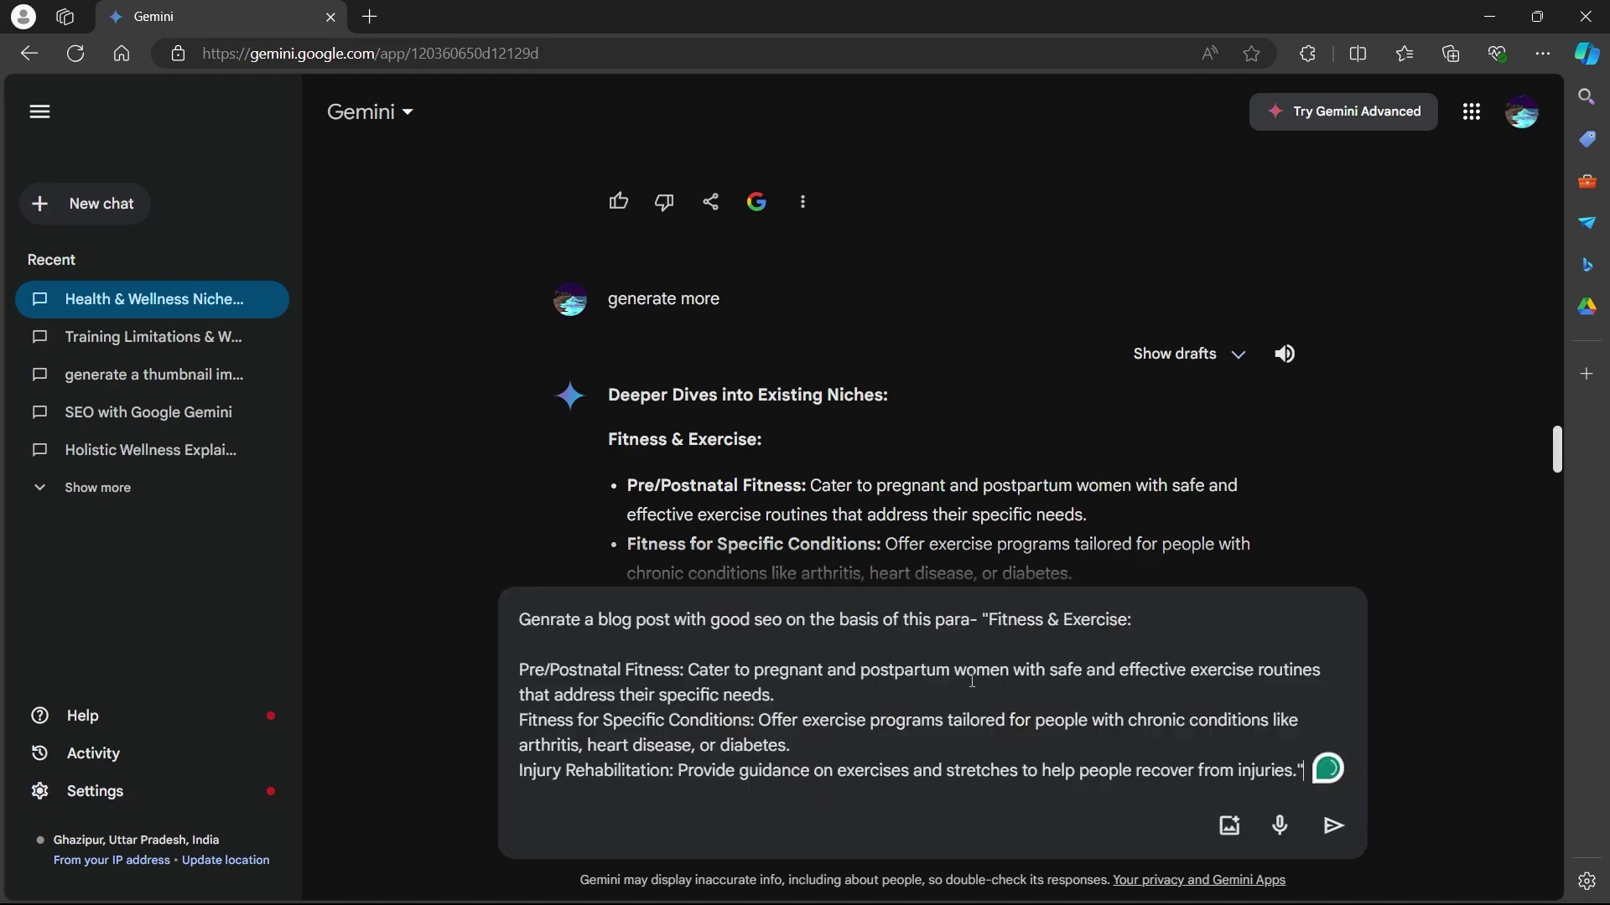
pyautogui.press('Return')
# - Review the generated 'Taking Charge of Your Well-Being' post and select its text
pyautogui.scroll(-4, 1502, 617)
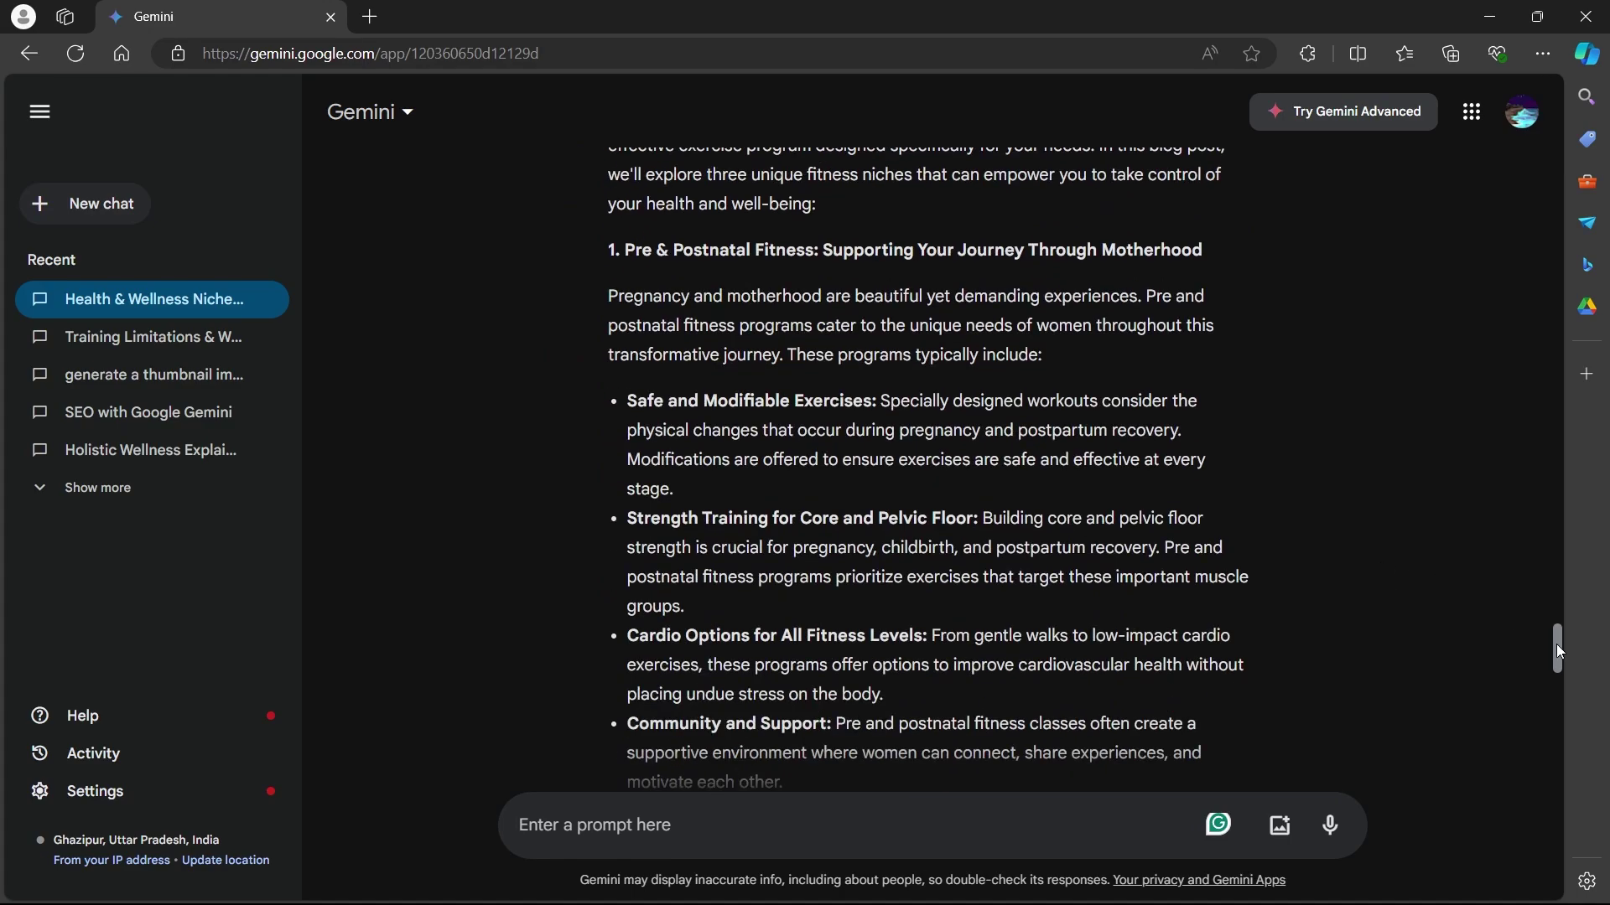
pyautogui.moveTo(1558, 650)
pyautogui.mouseDown()
pyautogui.moveTo(1551, 798)
pyautogui.moveTo(1563, 677)
pyautogui.mouseUp()
pyautogui.scroll(6, 1225, 558)
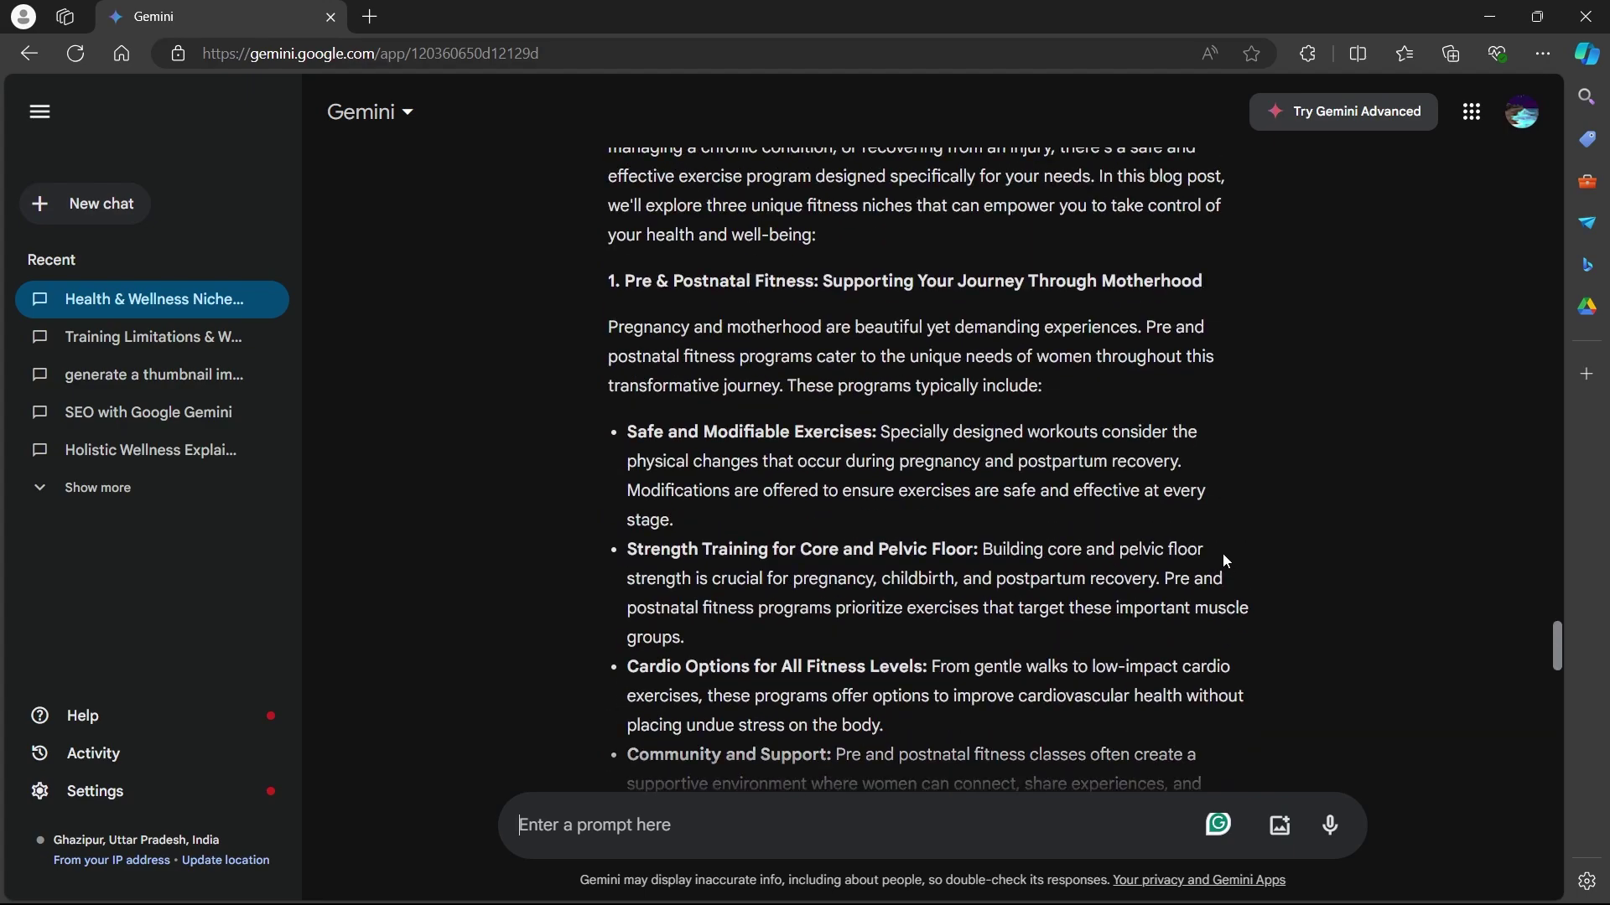
pyautogui.scroll(4, 1224, 556)
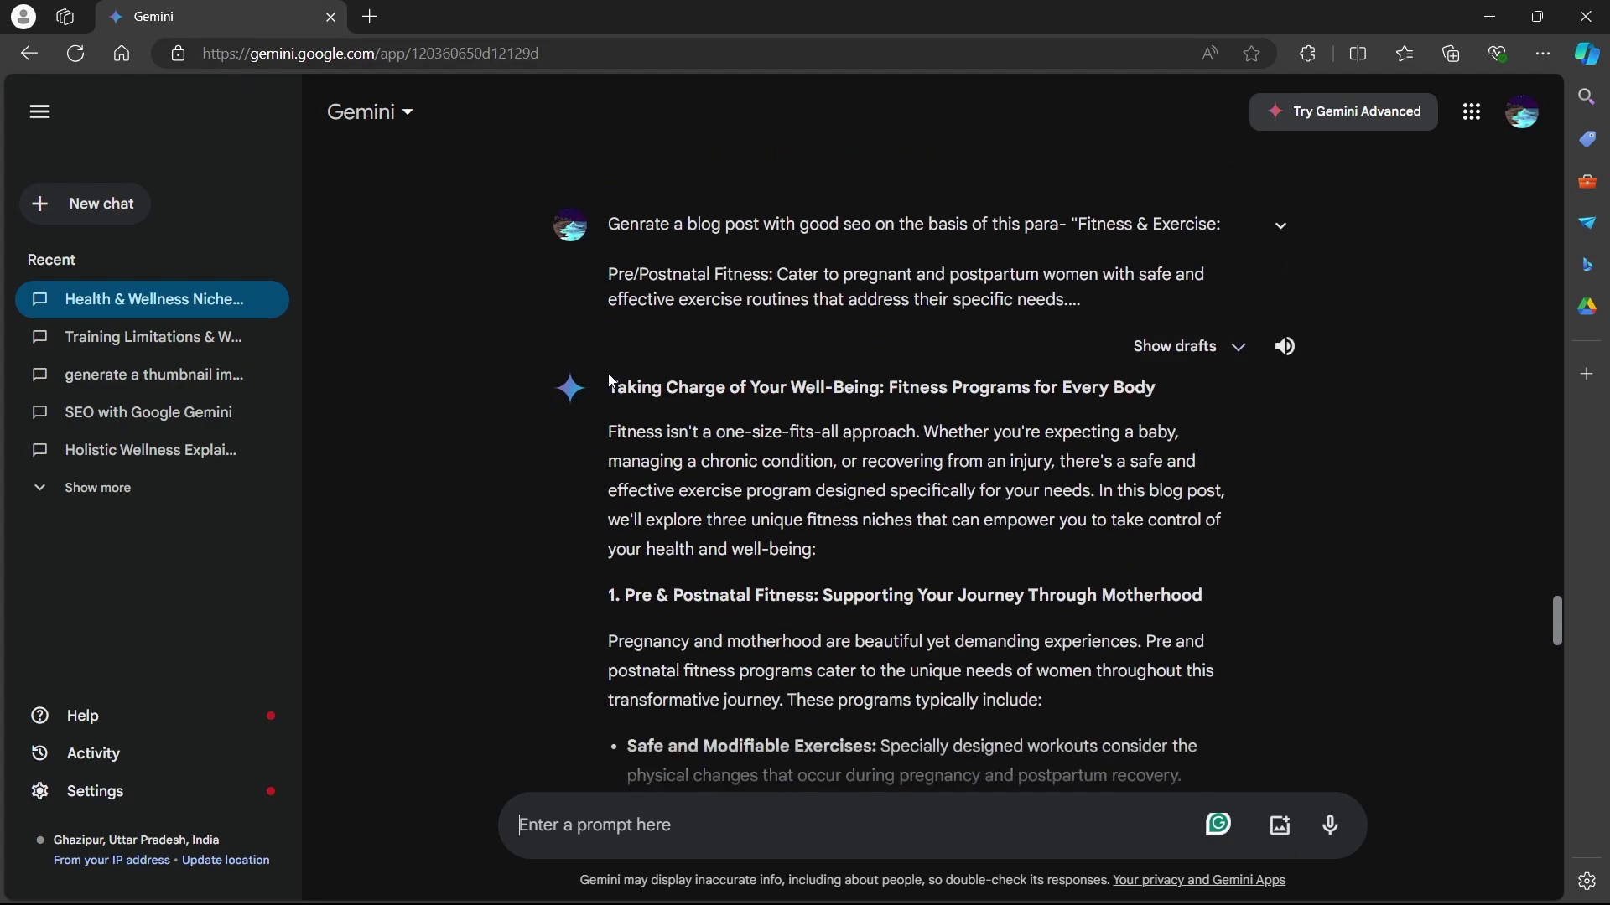
pyautogui.moveTo(611, 382); pyautogui.dragTo(755, 779)
# - Load wordpress.com in a new tab and copy Gemini's highlighted blog post
pyautogui.click(370, 17)
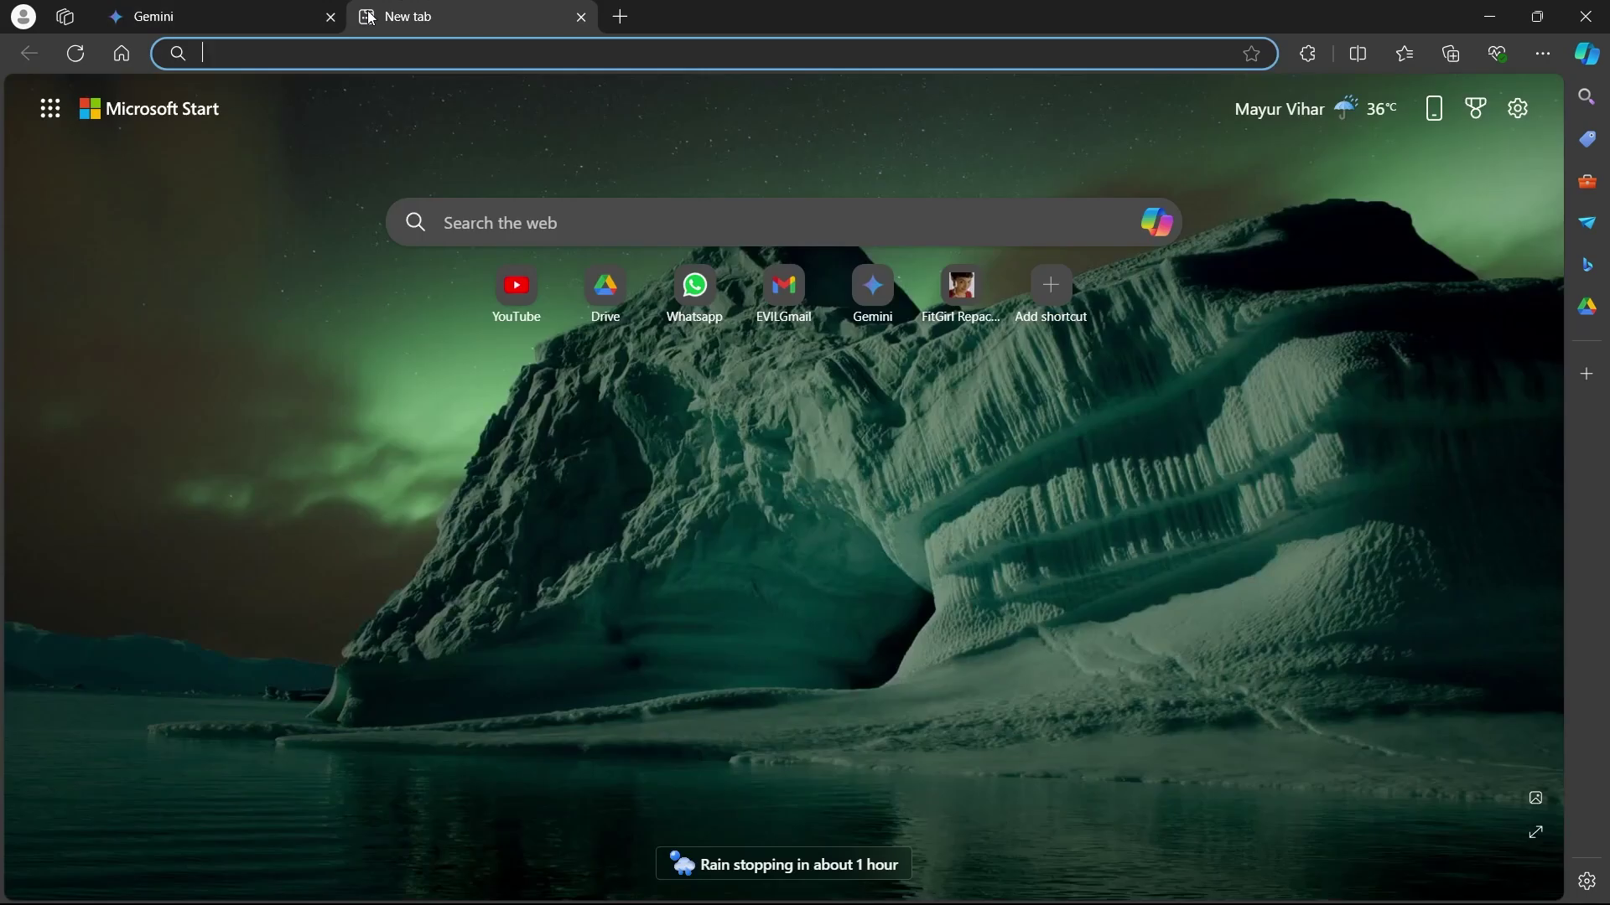
pyautogui.write('wro')
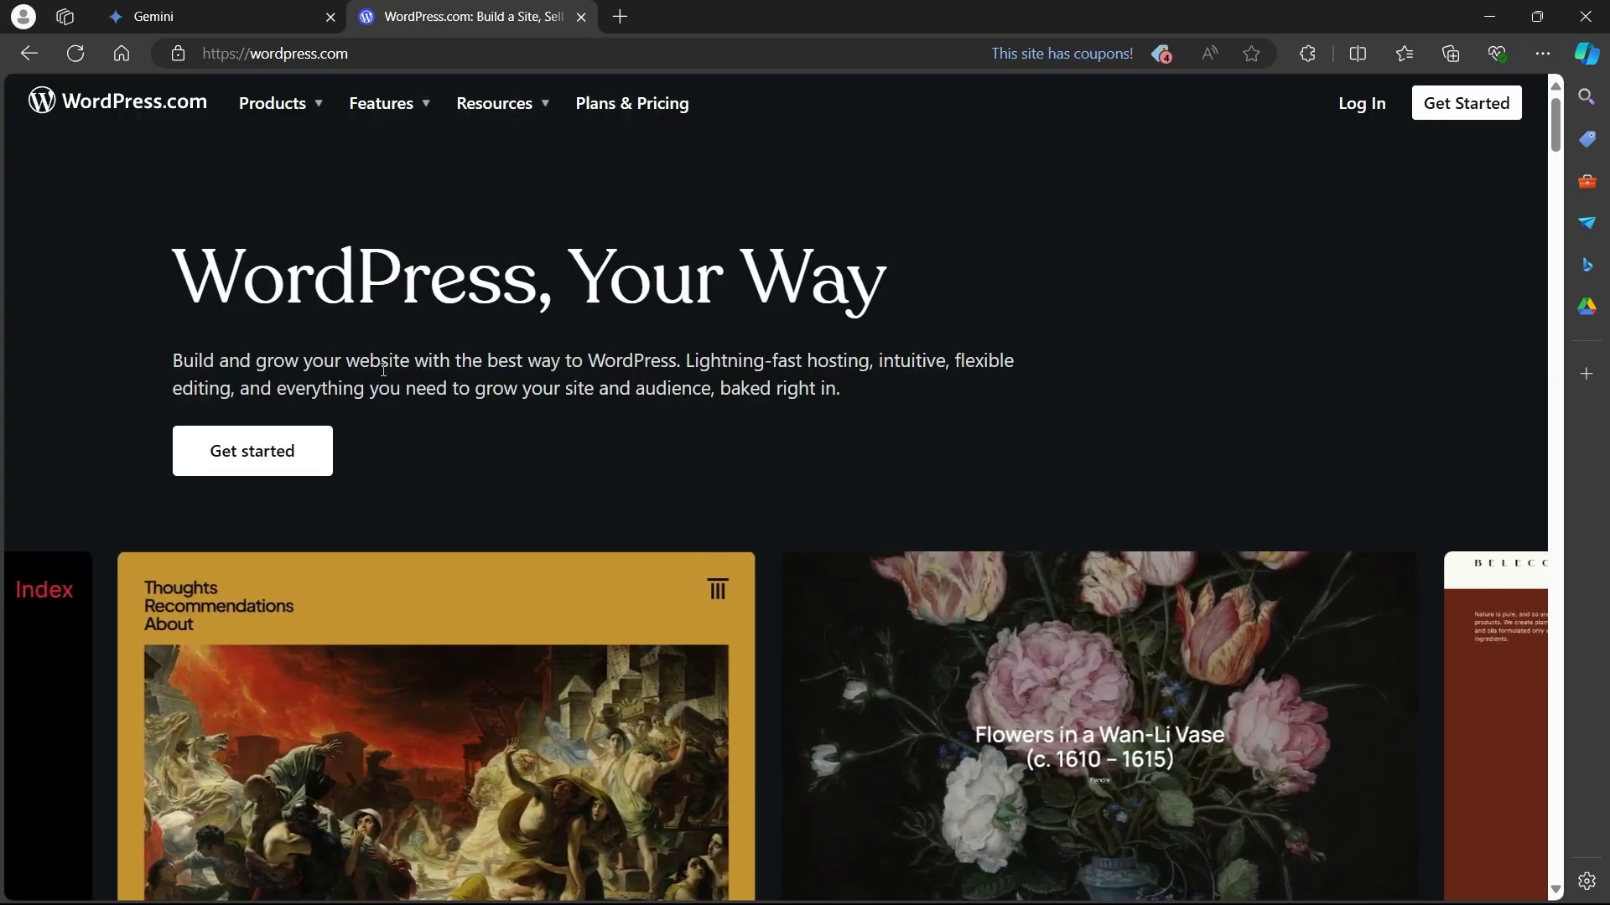
pyautogui.click(209, 15)
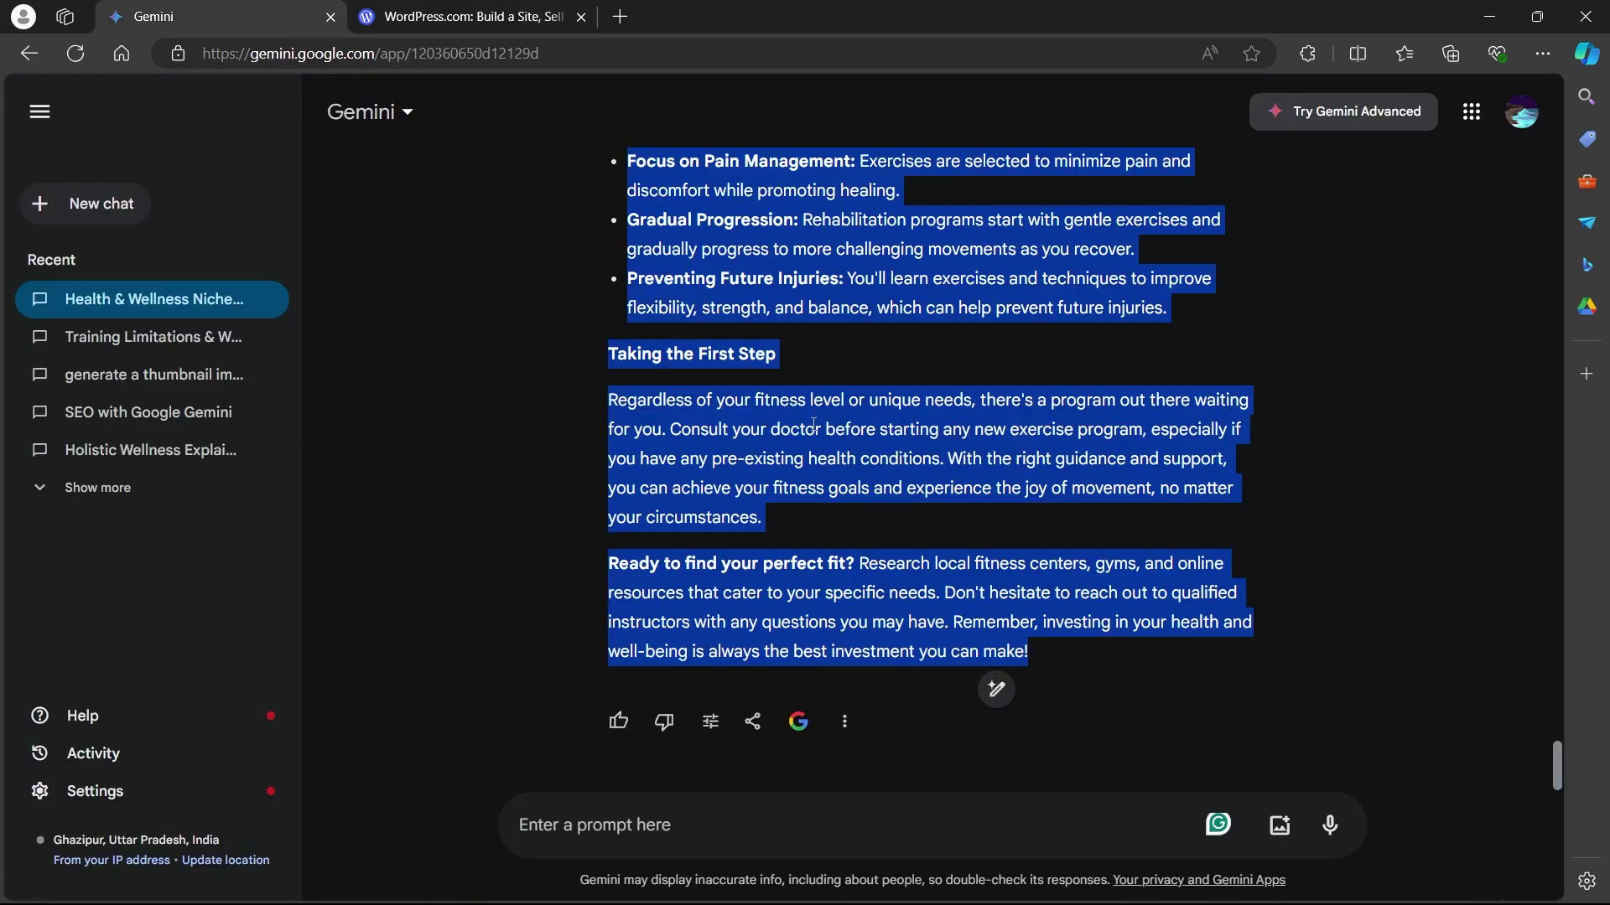
pyautogui.rightClick(866, 222)
pyautogui.click(929, 245)
pyautogui.click(495, 25)
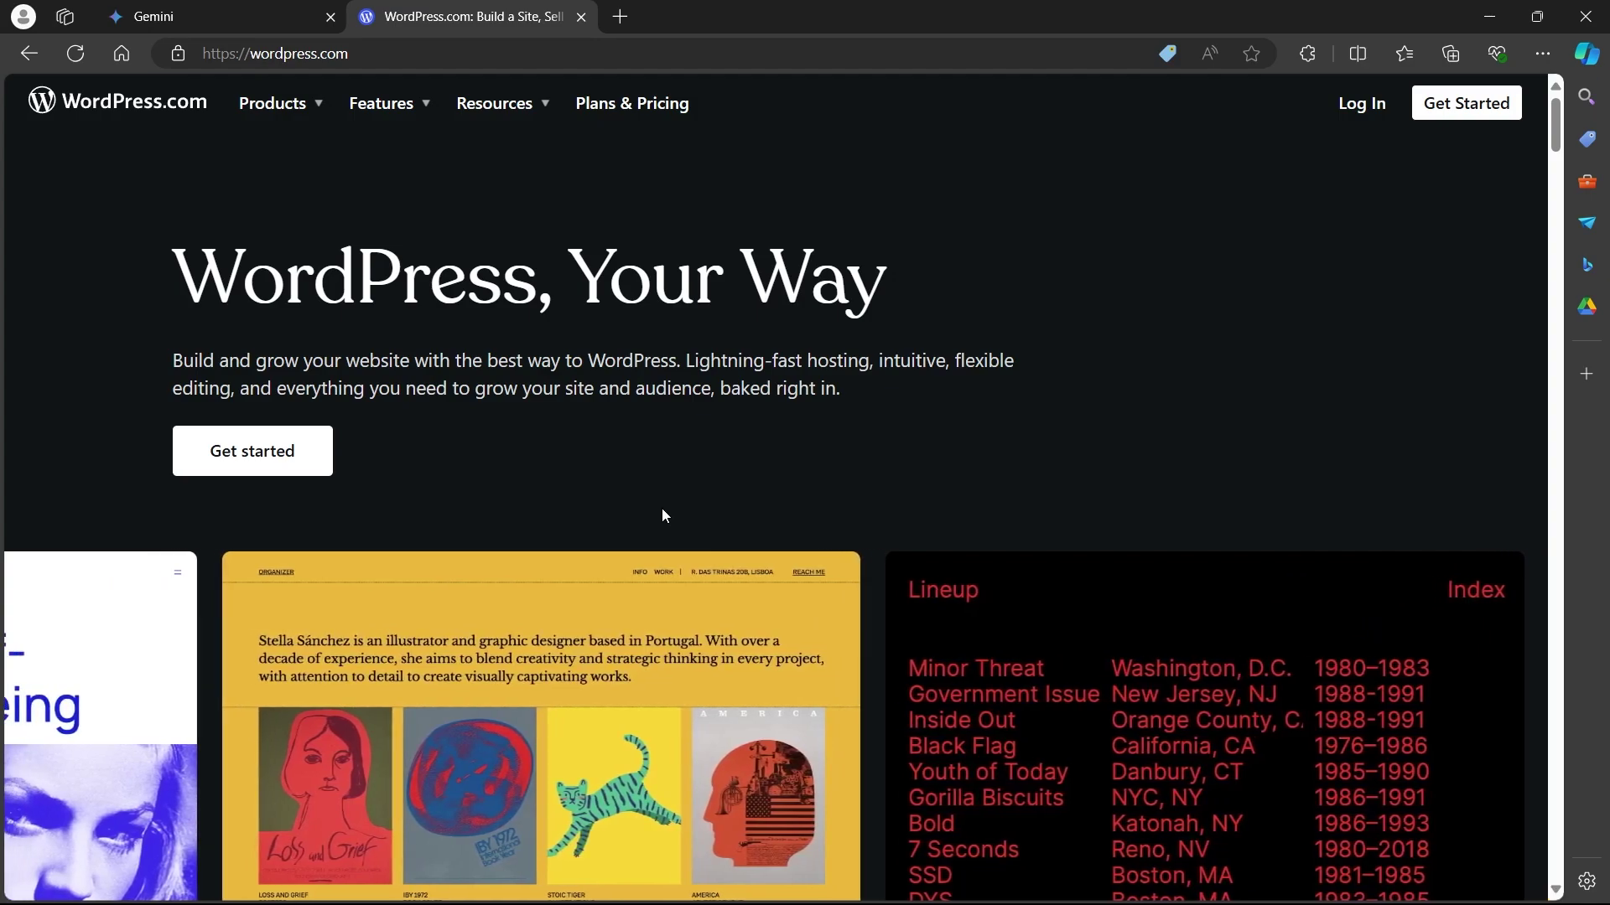
# - Send a prompt optimizing the pasted fitness article for the keyword 'health meal prep'
pyautogui.hotkey('ctrl', 'Tab')
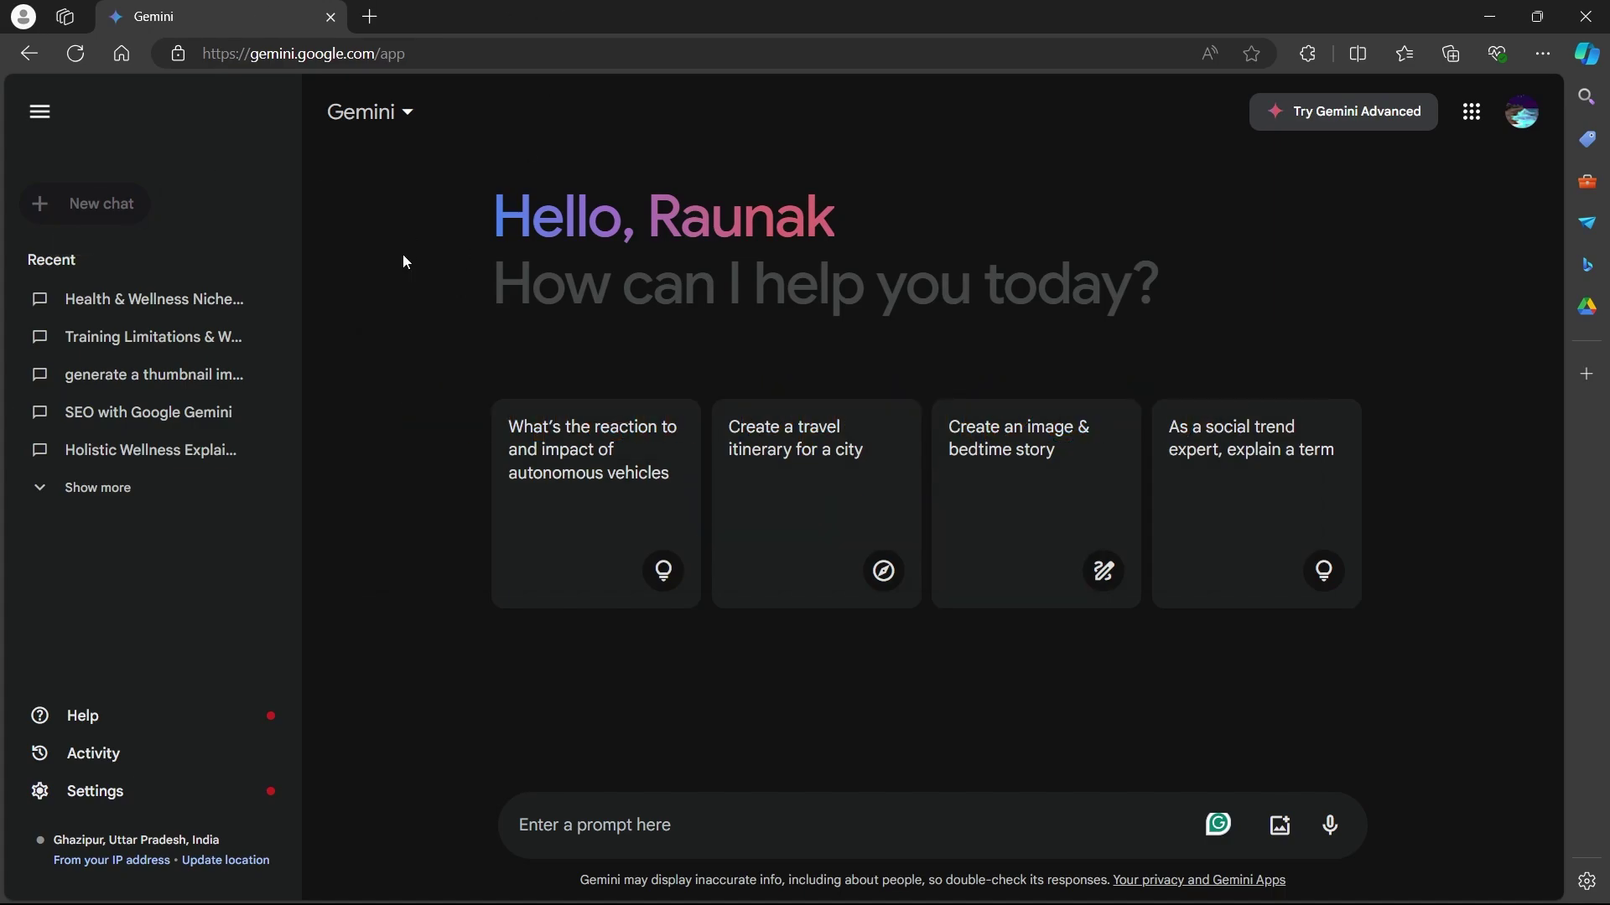
pyautogui.click(566, 821)
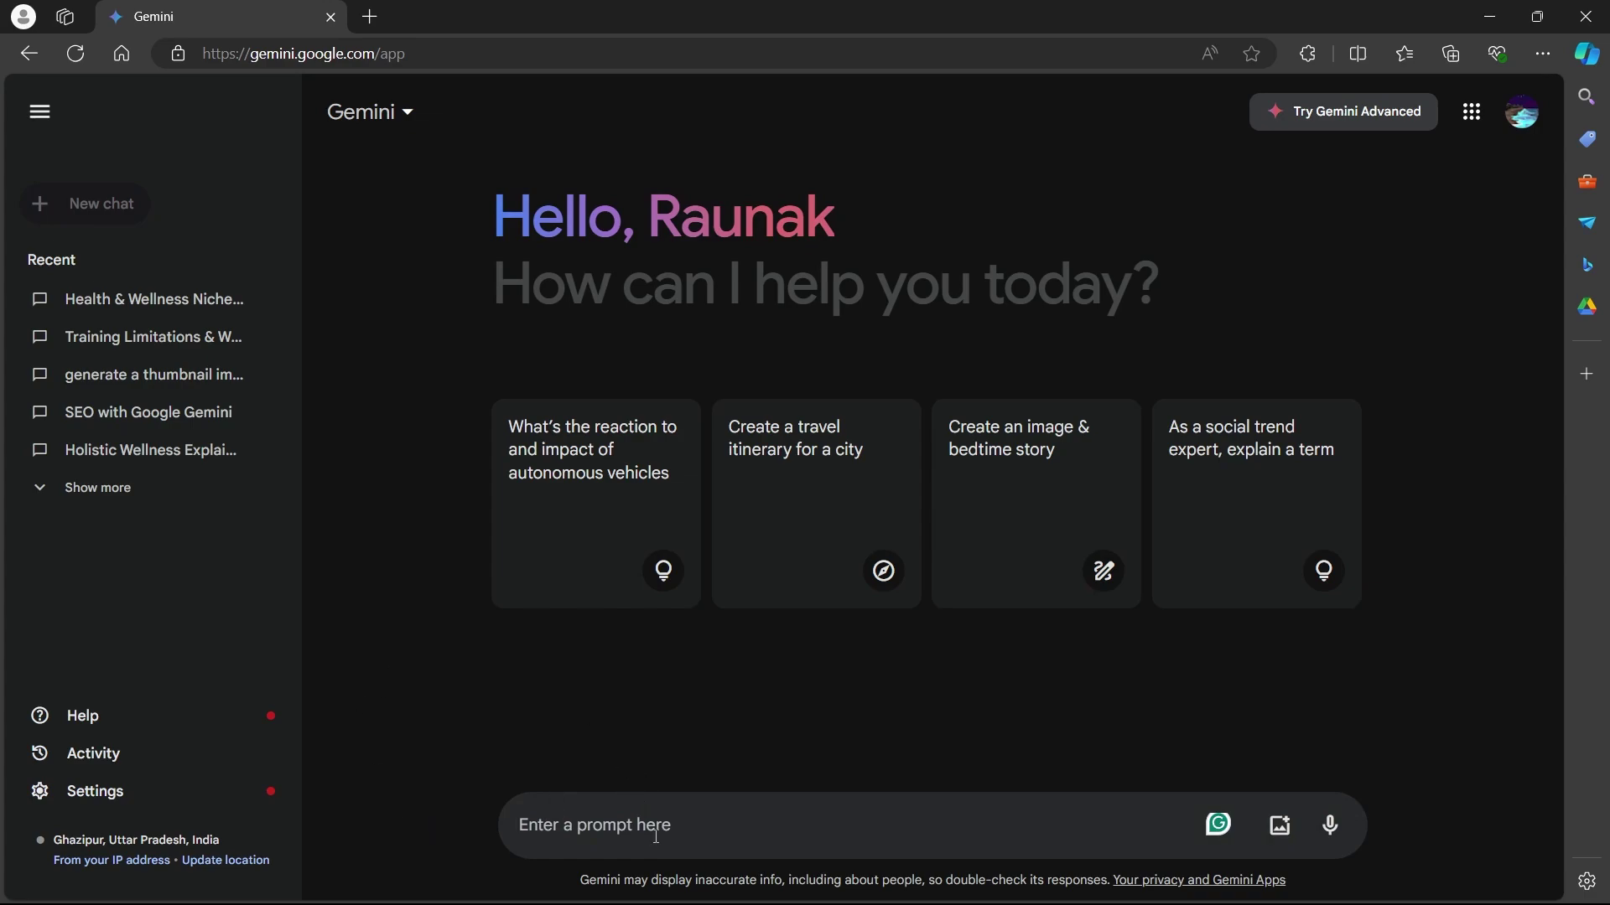
pyautogui.hotkey('ctrl', 'v')
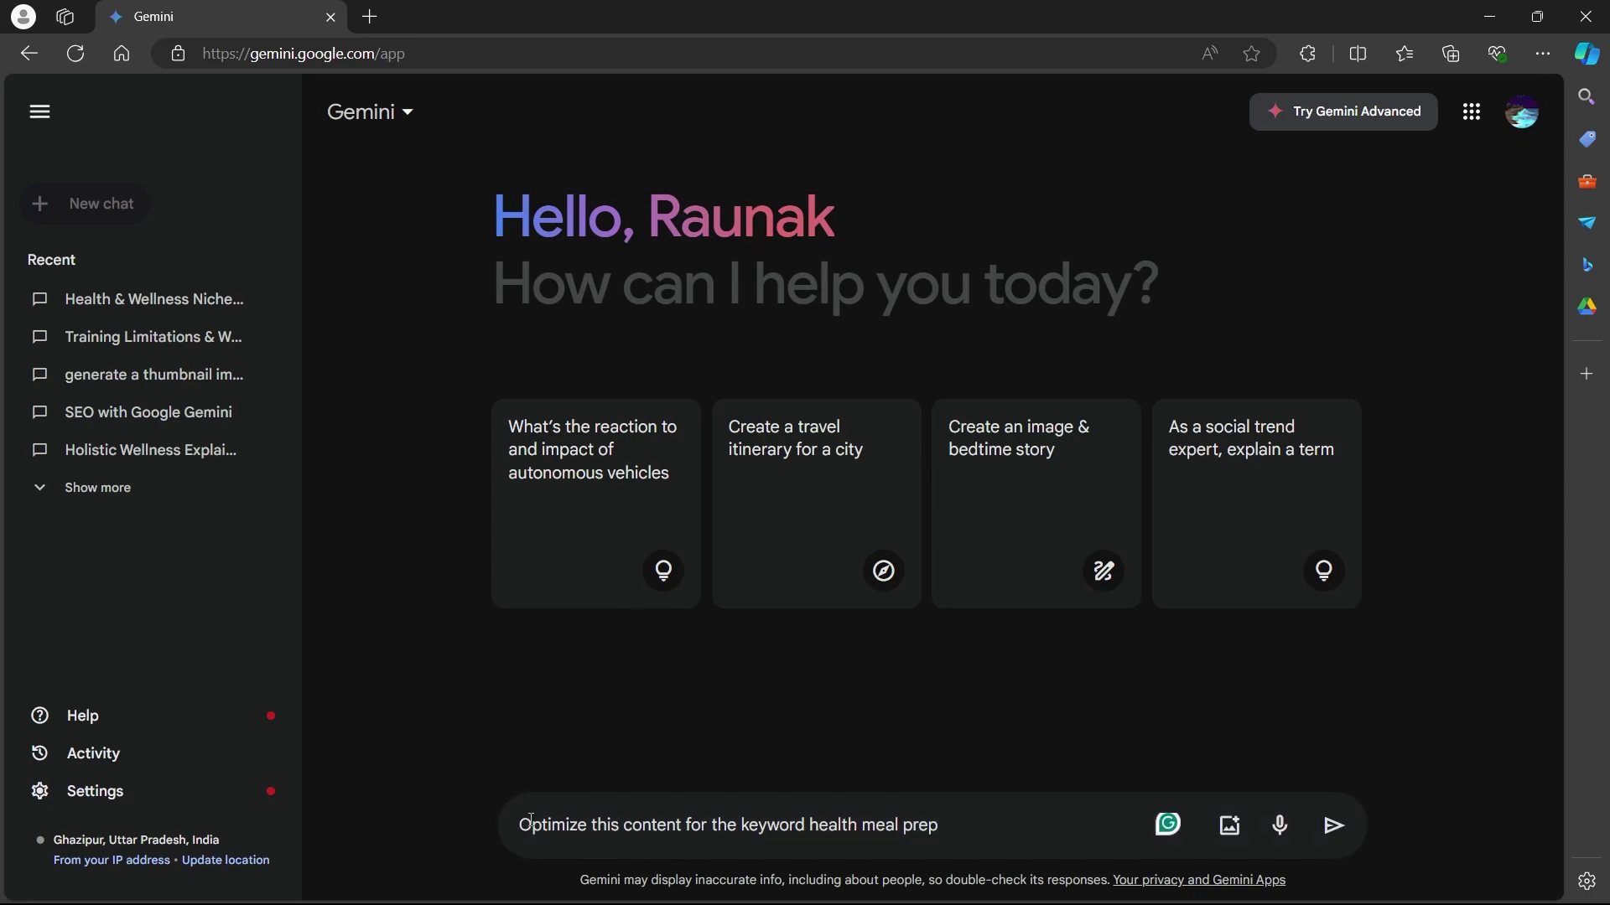
pyautogui.click(609, 825)
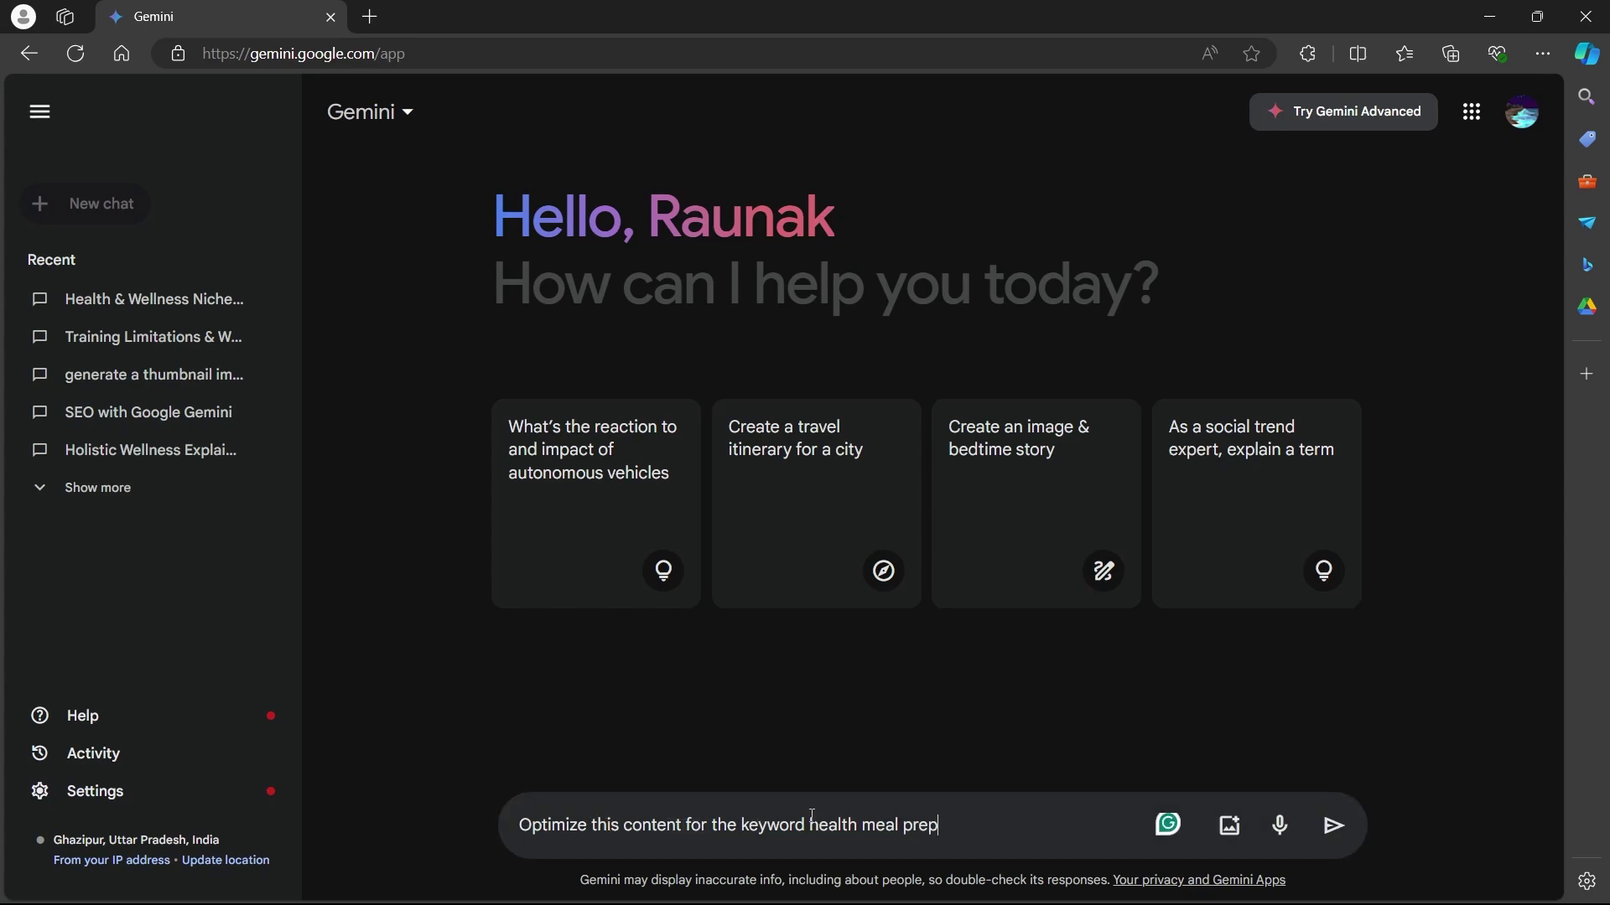
pyautogui.moveTo(810, 825); pyautogui.dragTo(950, 822)
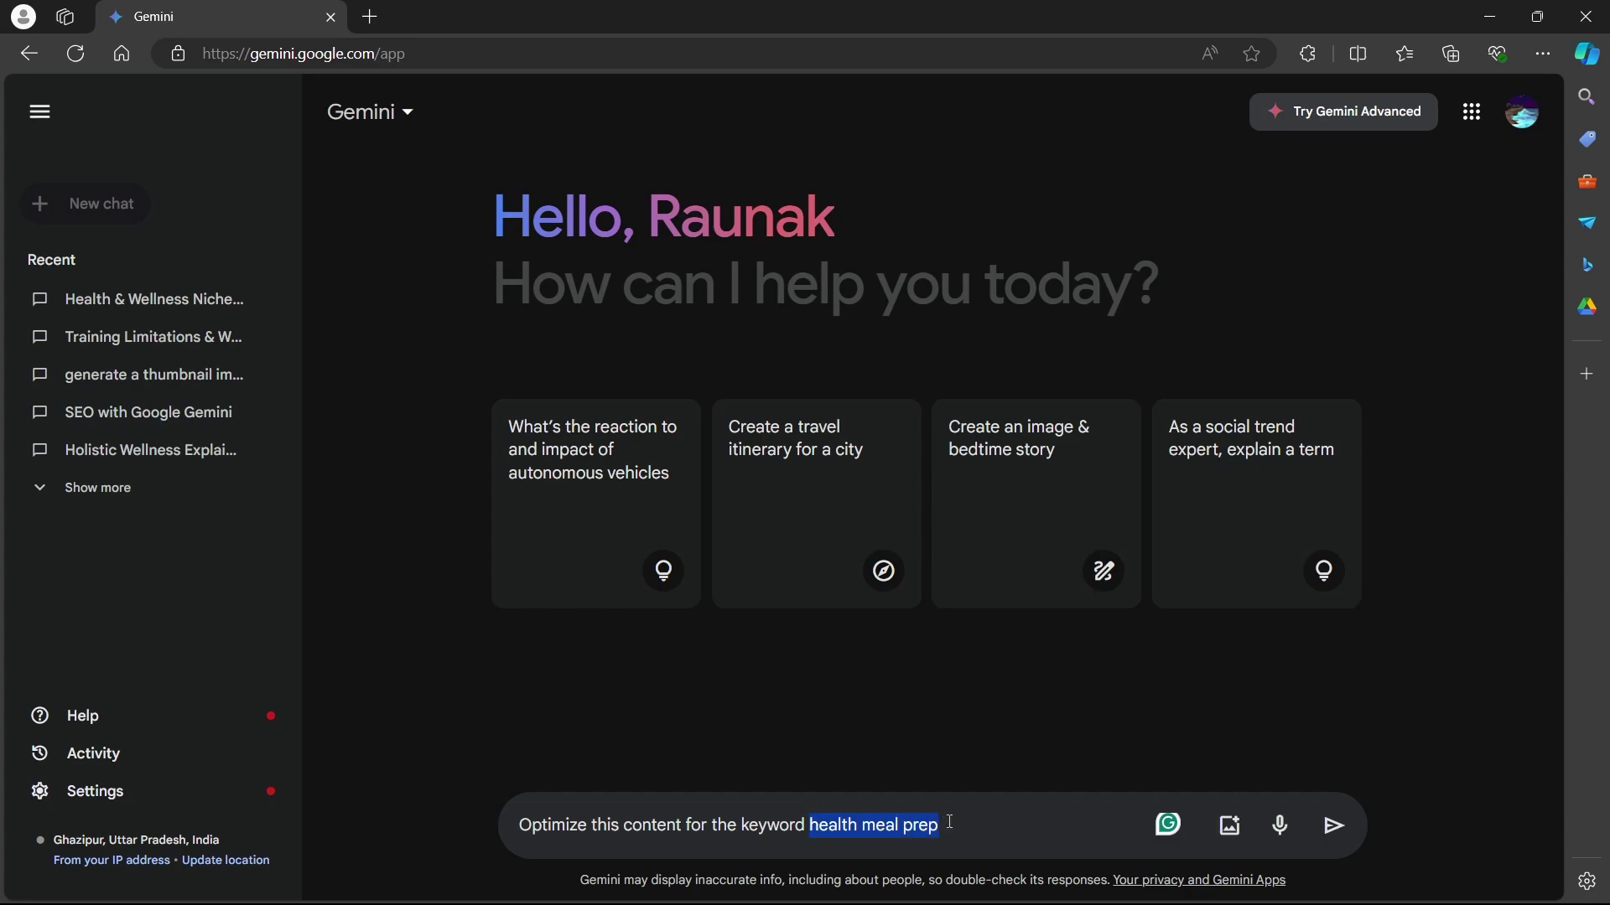
pyautogui.click(998, 822)
pyautogui.write('- ')
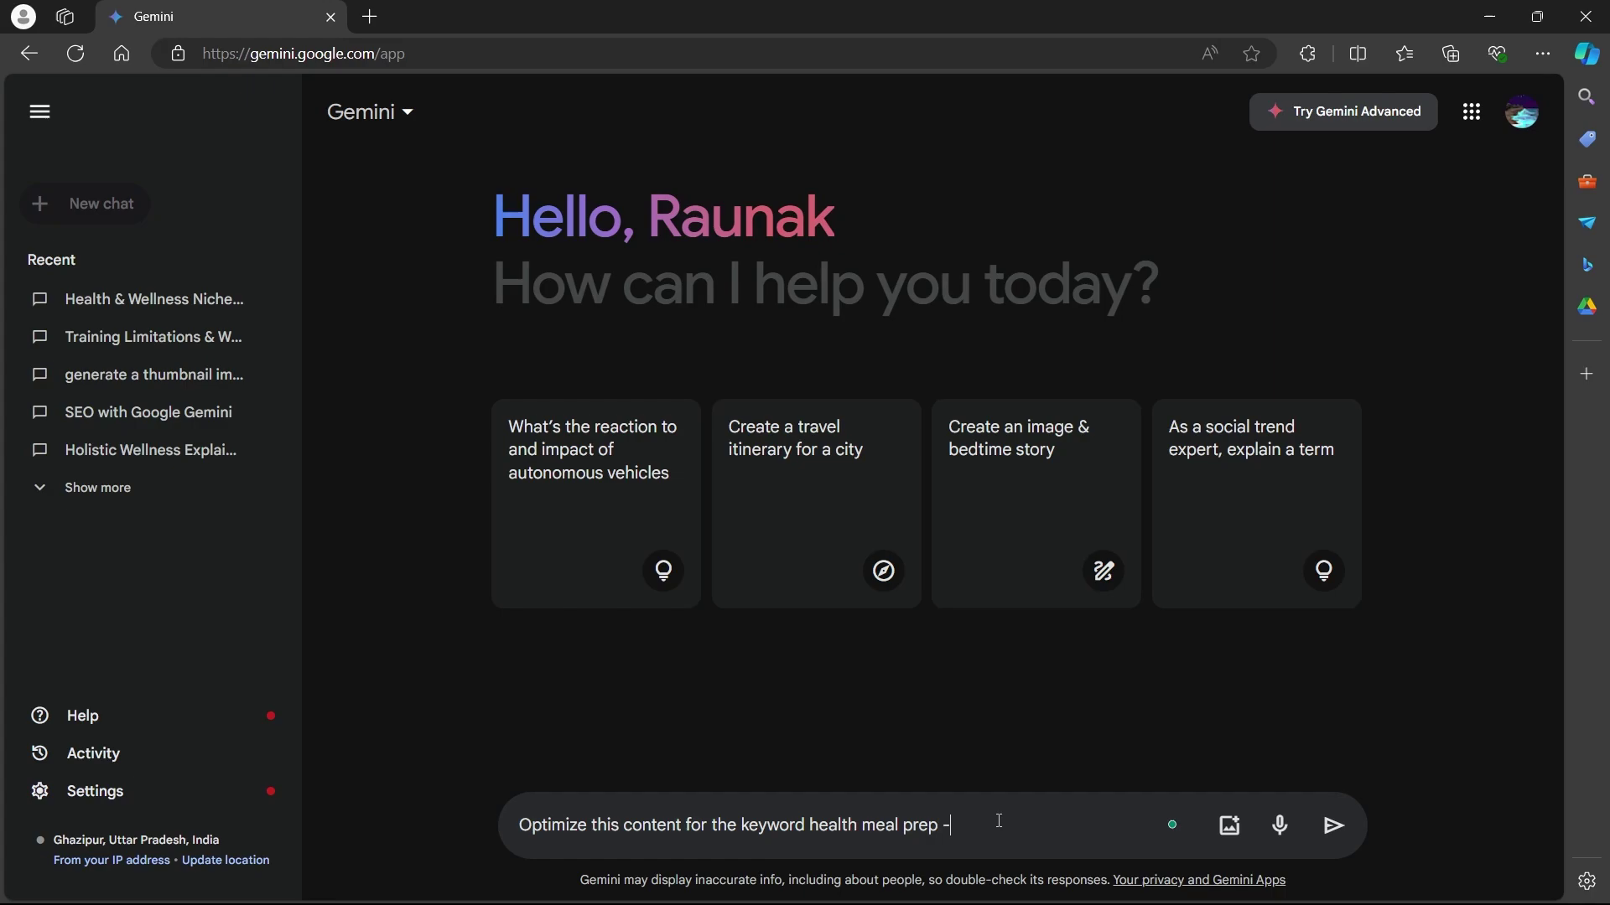
pyautogui.write('"')
pyautogui.hotkey('ctrl', 'v')
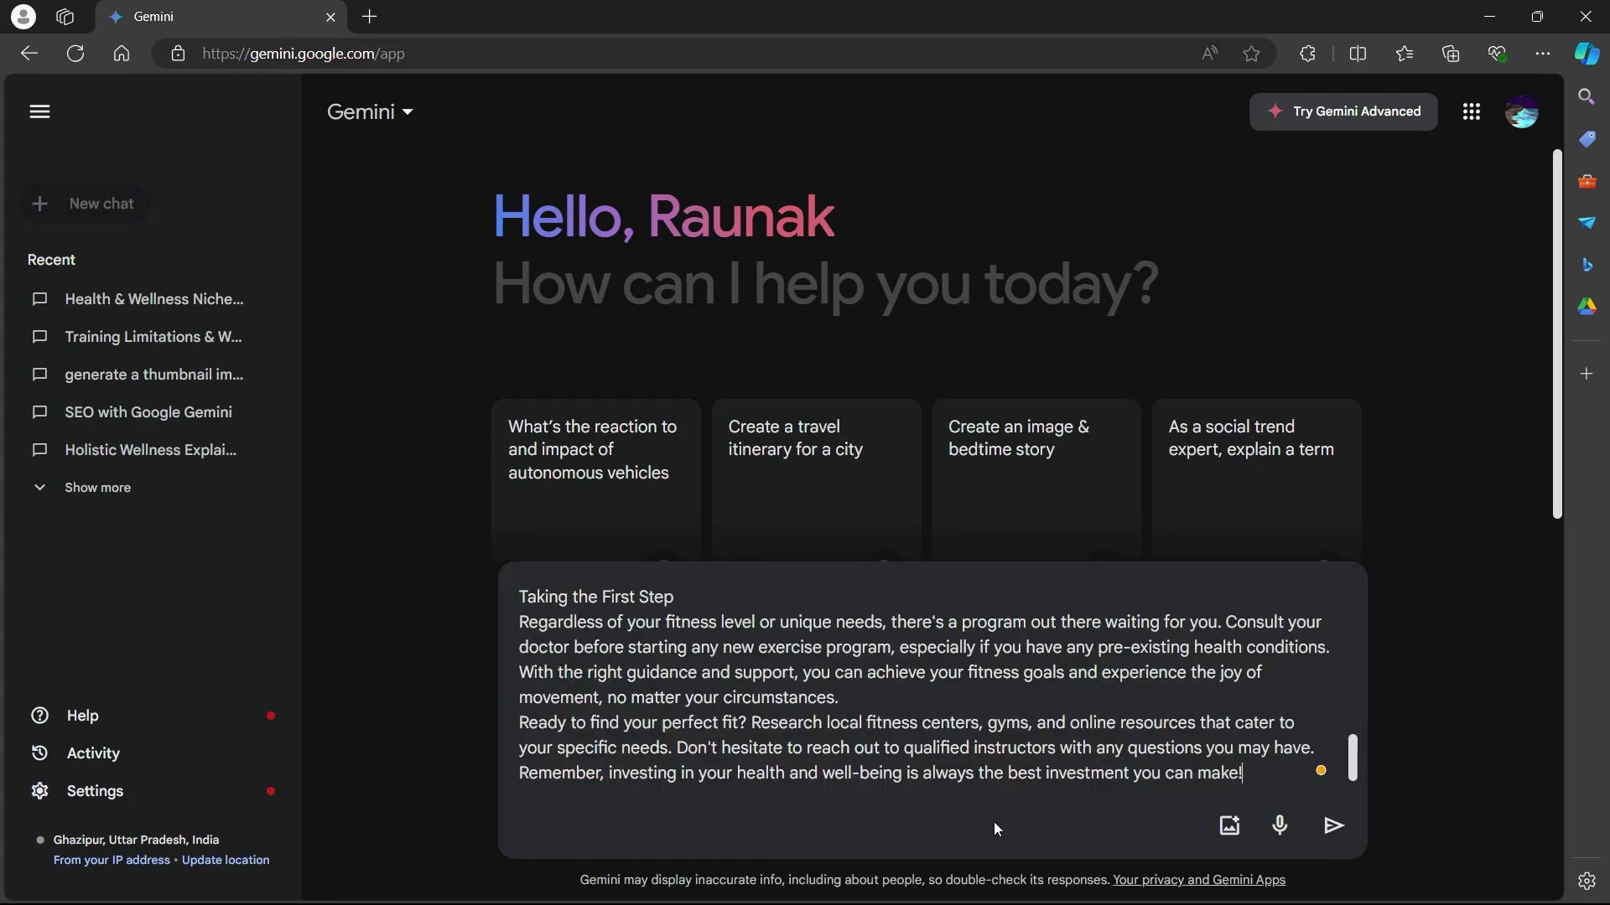
pyautogui.press('Return')
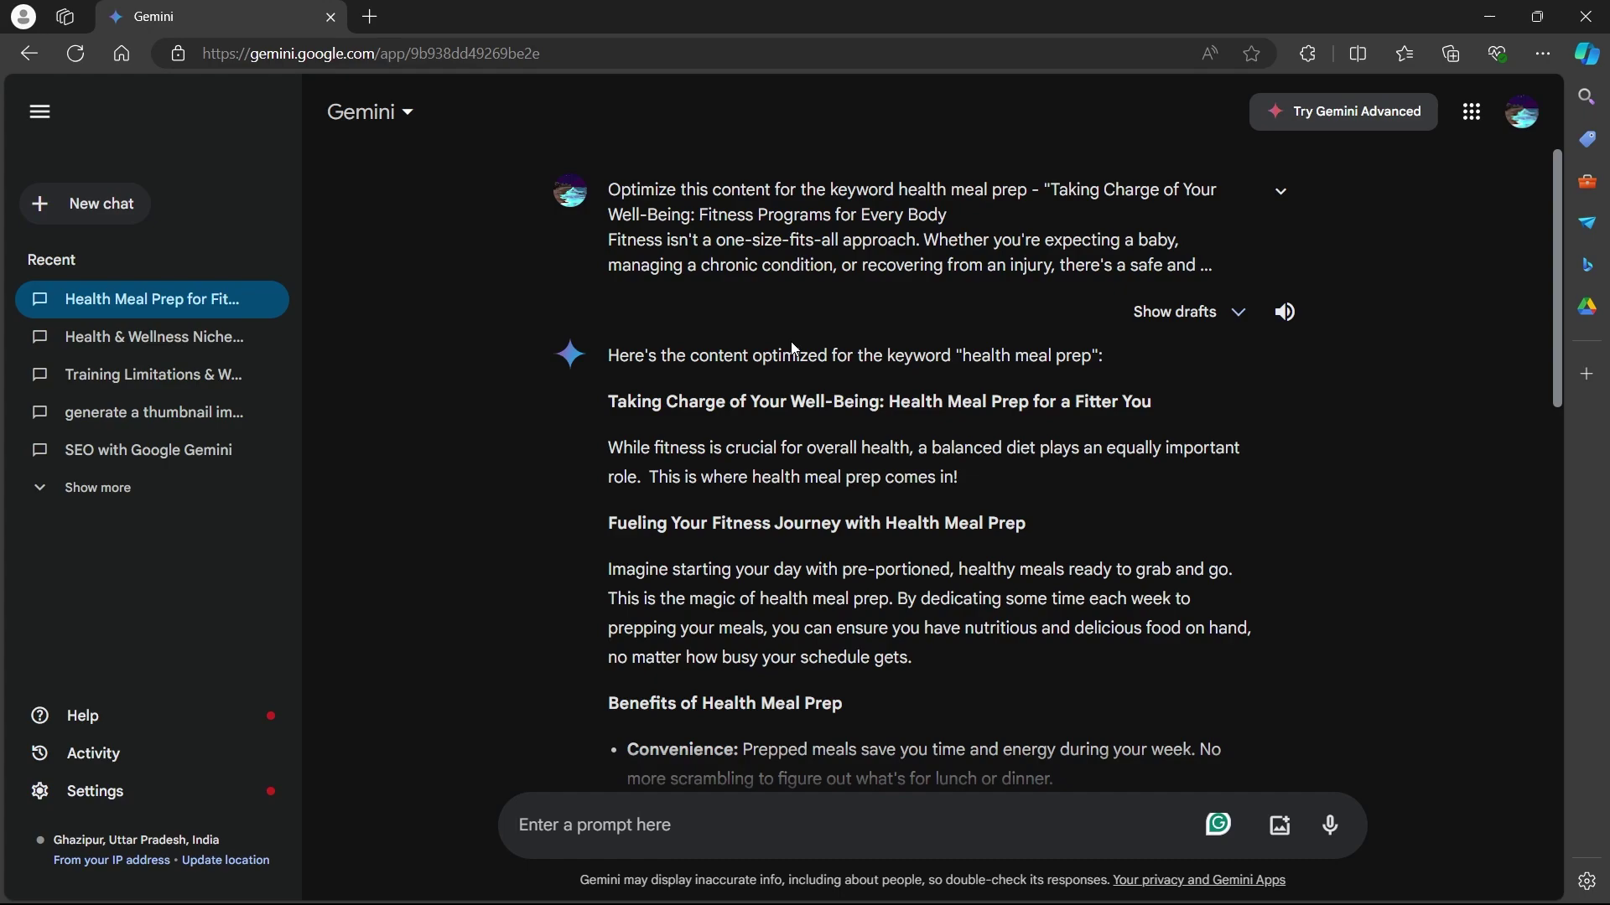
# - Copy the optimized health meal prep article and start an empty Gemini chat
pyautogui.moveTo(606, 357); pyautogui.dragTo(1090, 354)
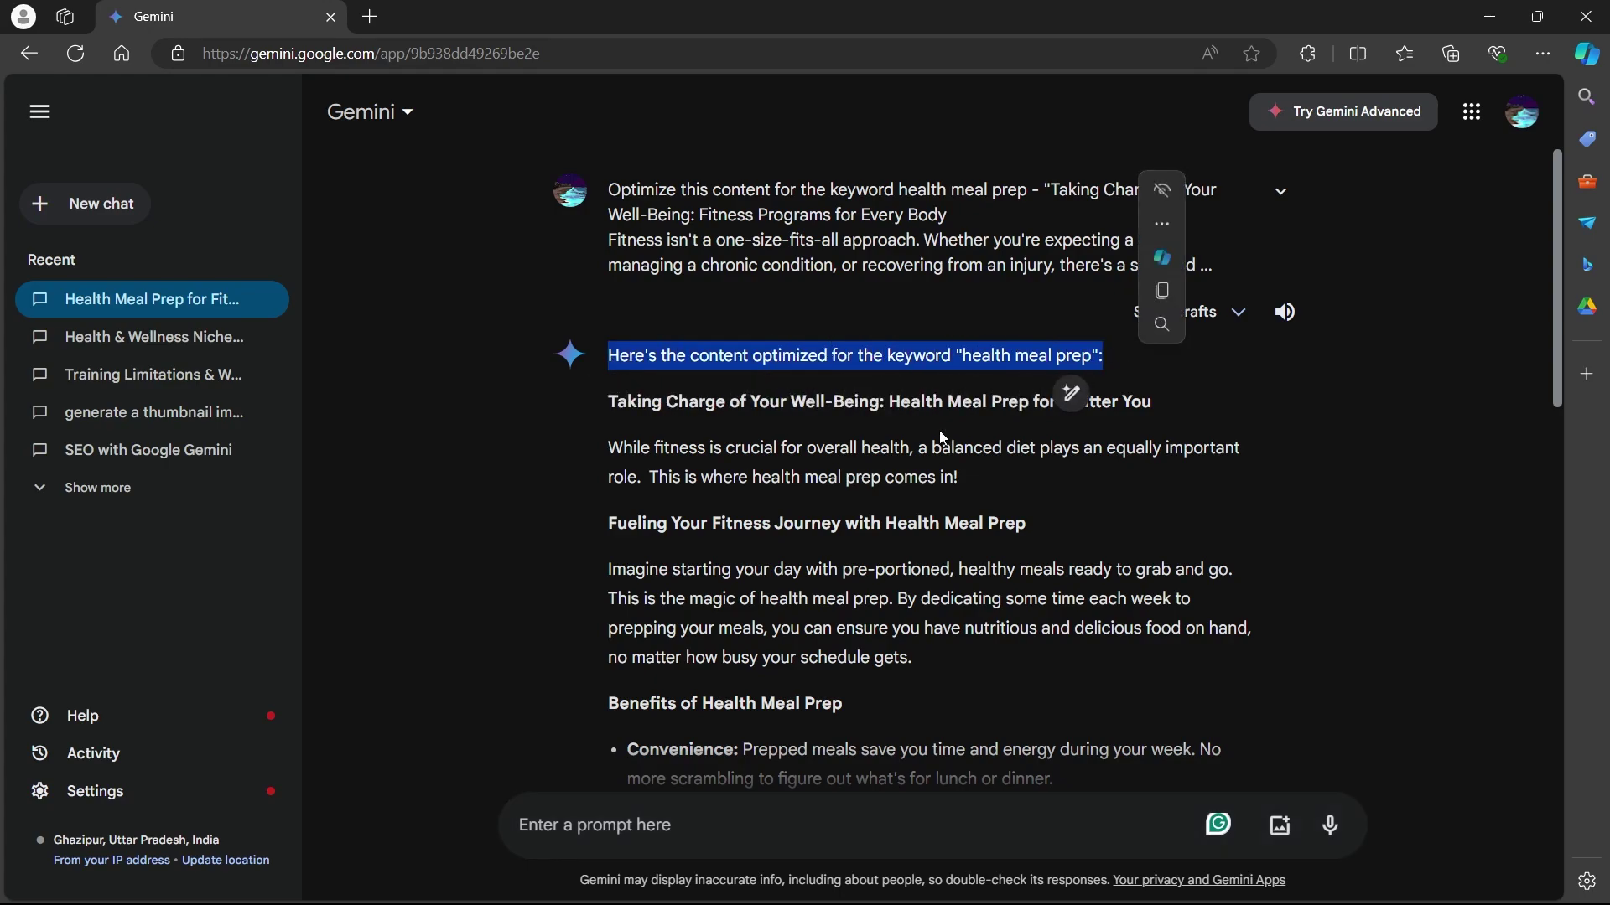
pyautogui.click(790, 442)
pyautogui.scroll(-2, 860, 359)
pyautogui.scroll(2, 861, 359)
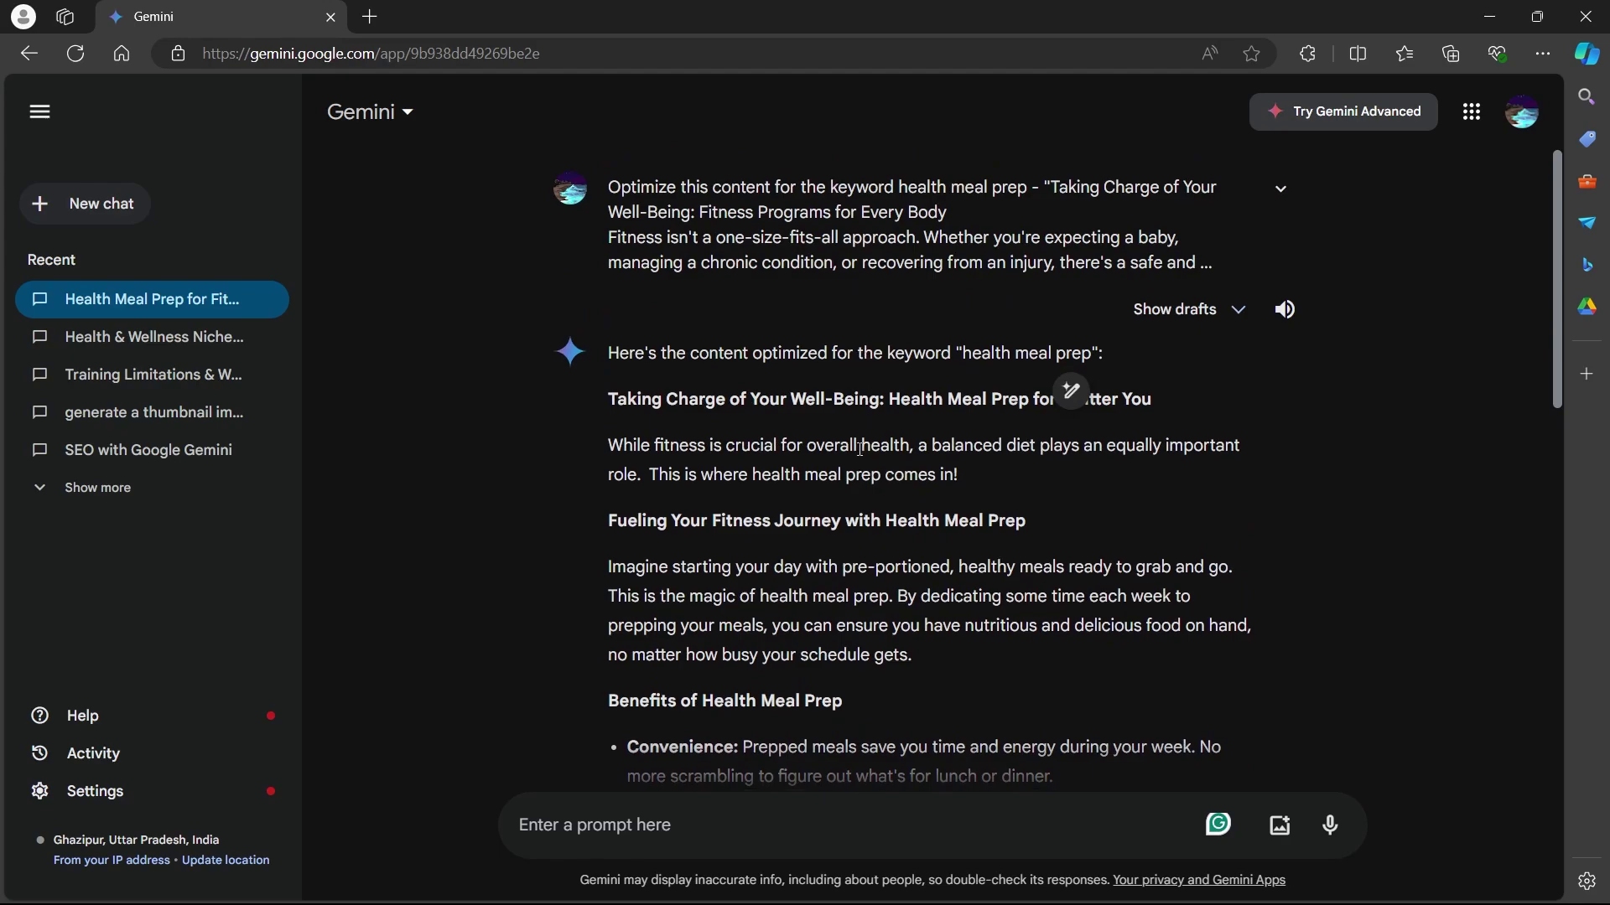
pyautogui.moveTo(625, 399); pyautogui.dragTo(864, 662)
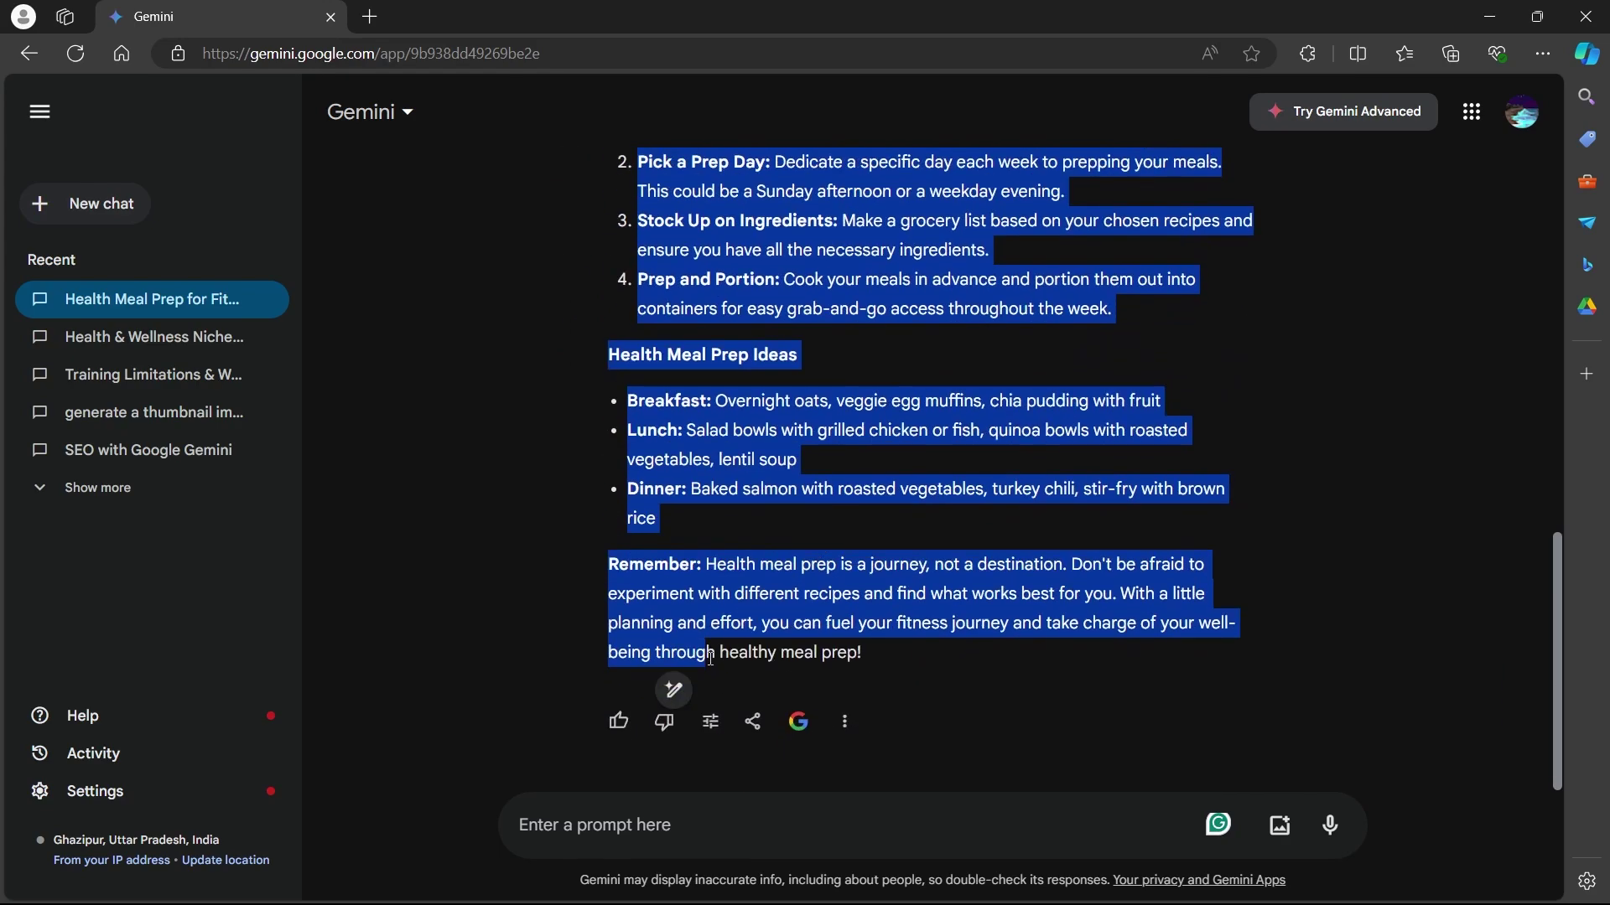
pyautogui.rightClick(765, 270)
pyautogui.click(826, 283)
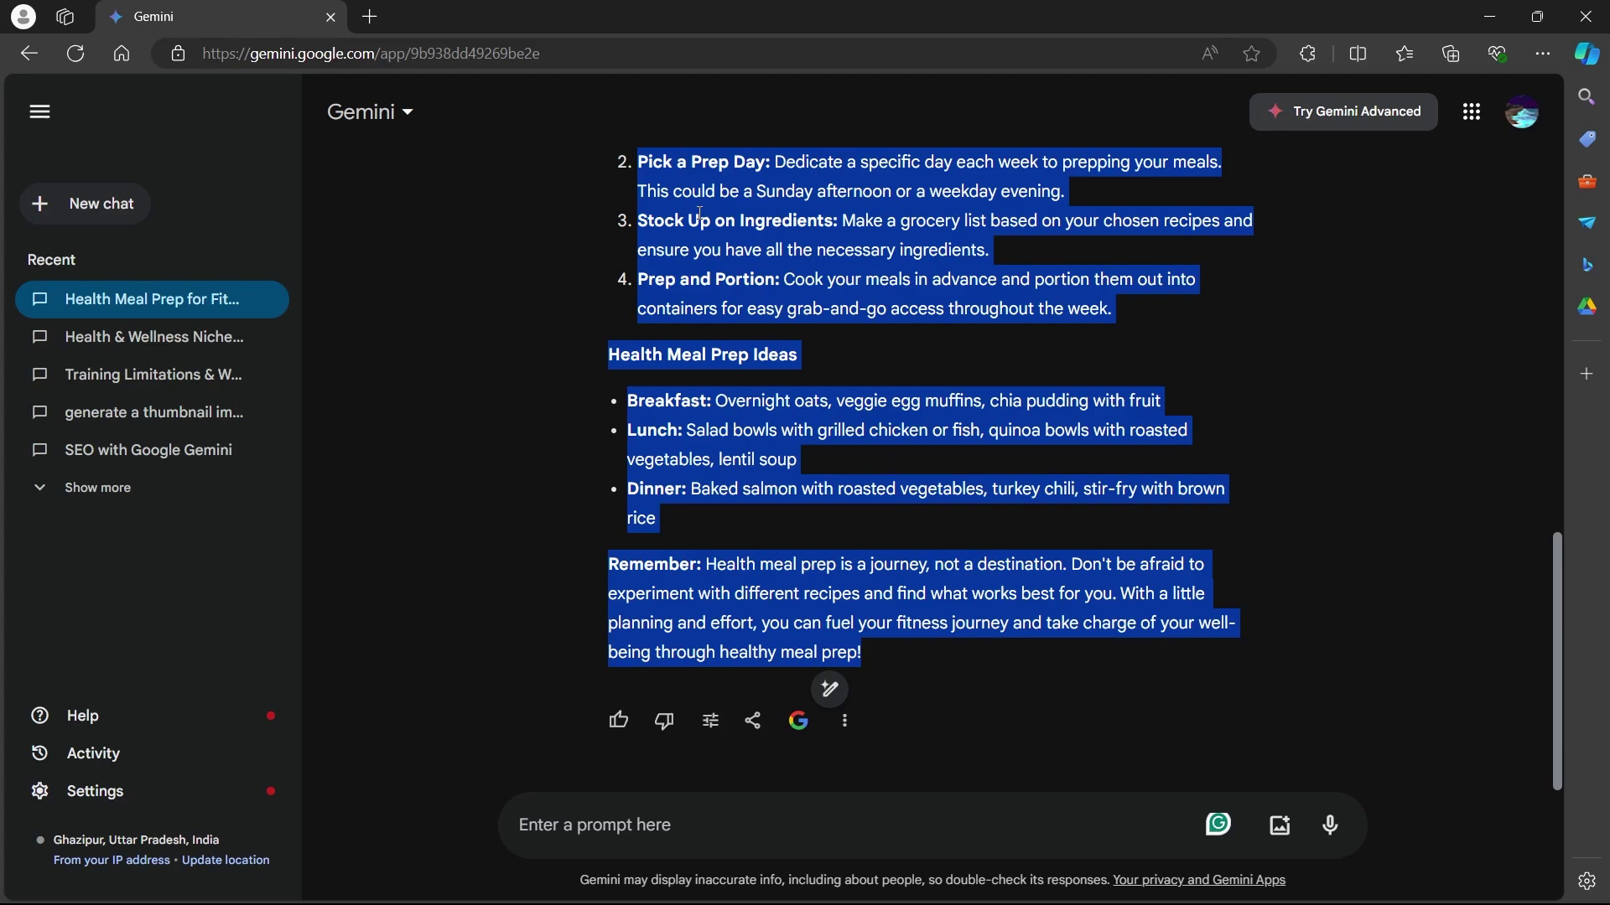
pyautogui.hotkey('ctrl', 'shift', 'o')
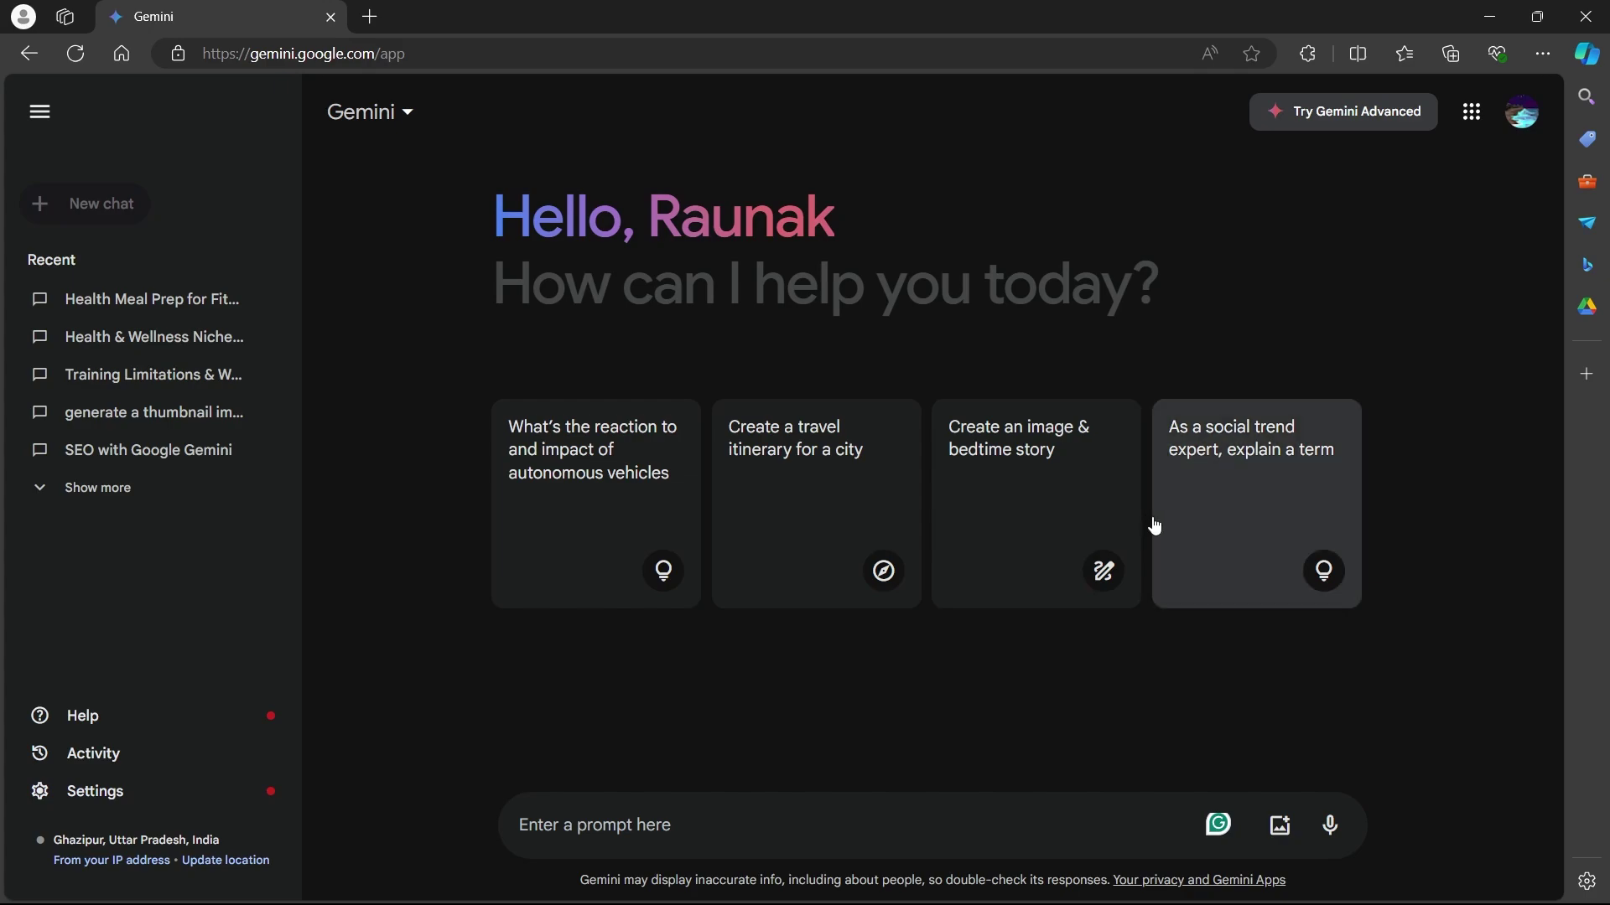
# - Send 'budget-conscious backpackers- recommend affiliate products based on this' as the prompt
pyautogui.click(1155, 526)
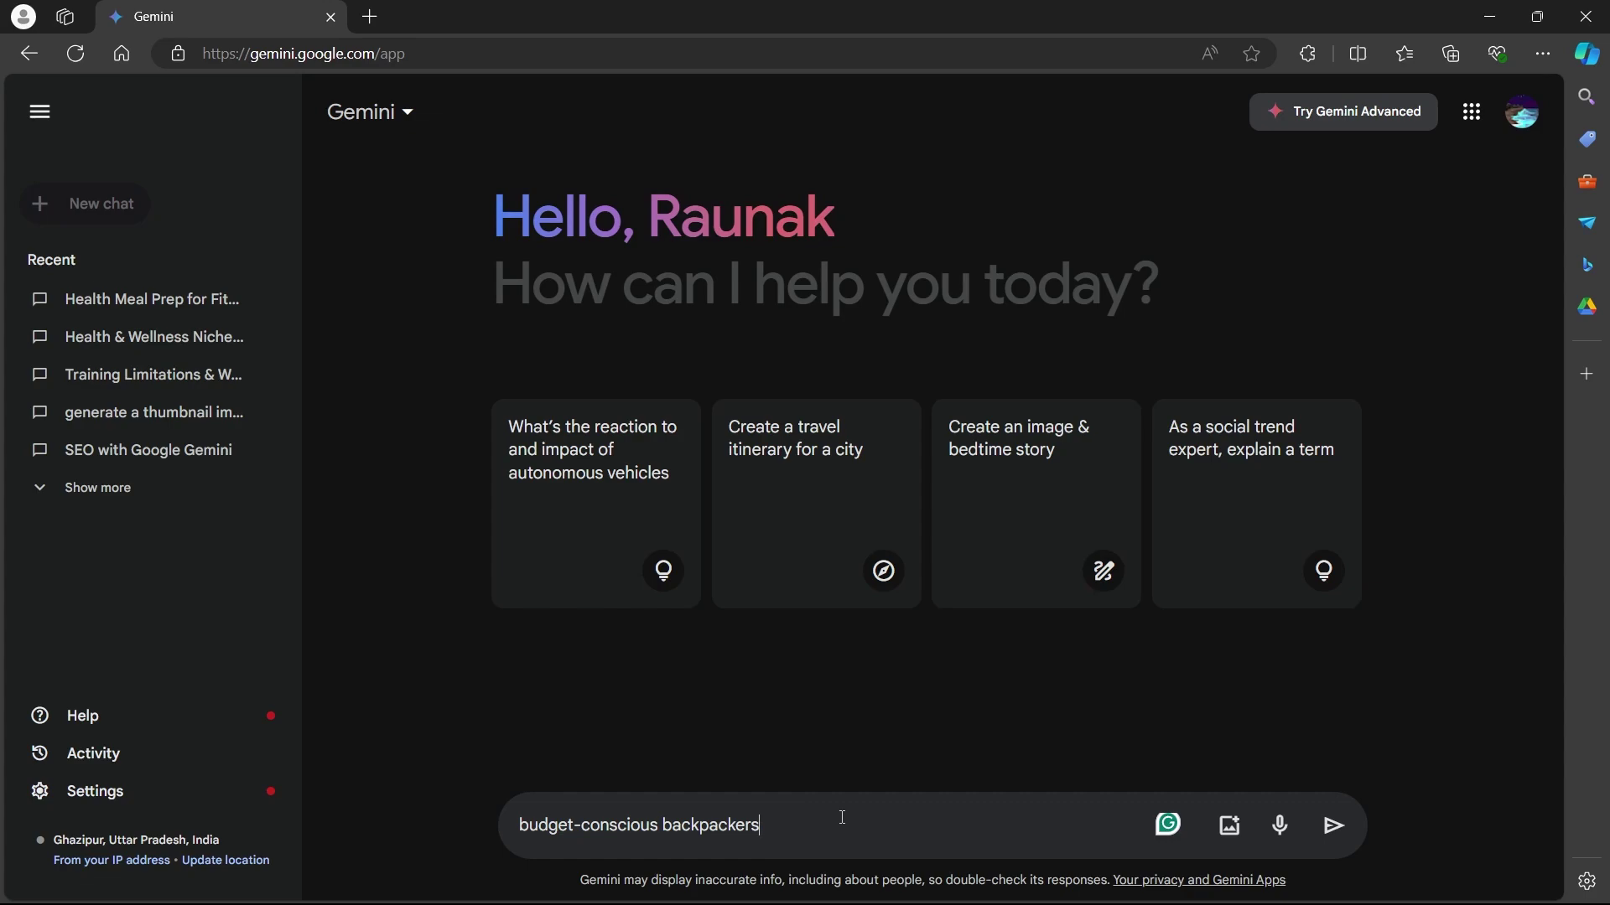
pyautogui.moveTo(806, 825); pyautogui.dragTo(486, 837)
pyautogui.click(791, 820)
pyautogui.write('- recommend affiliate products based on this')
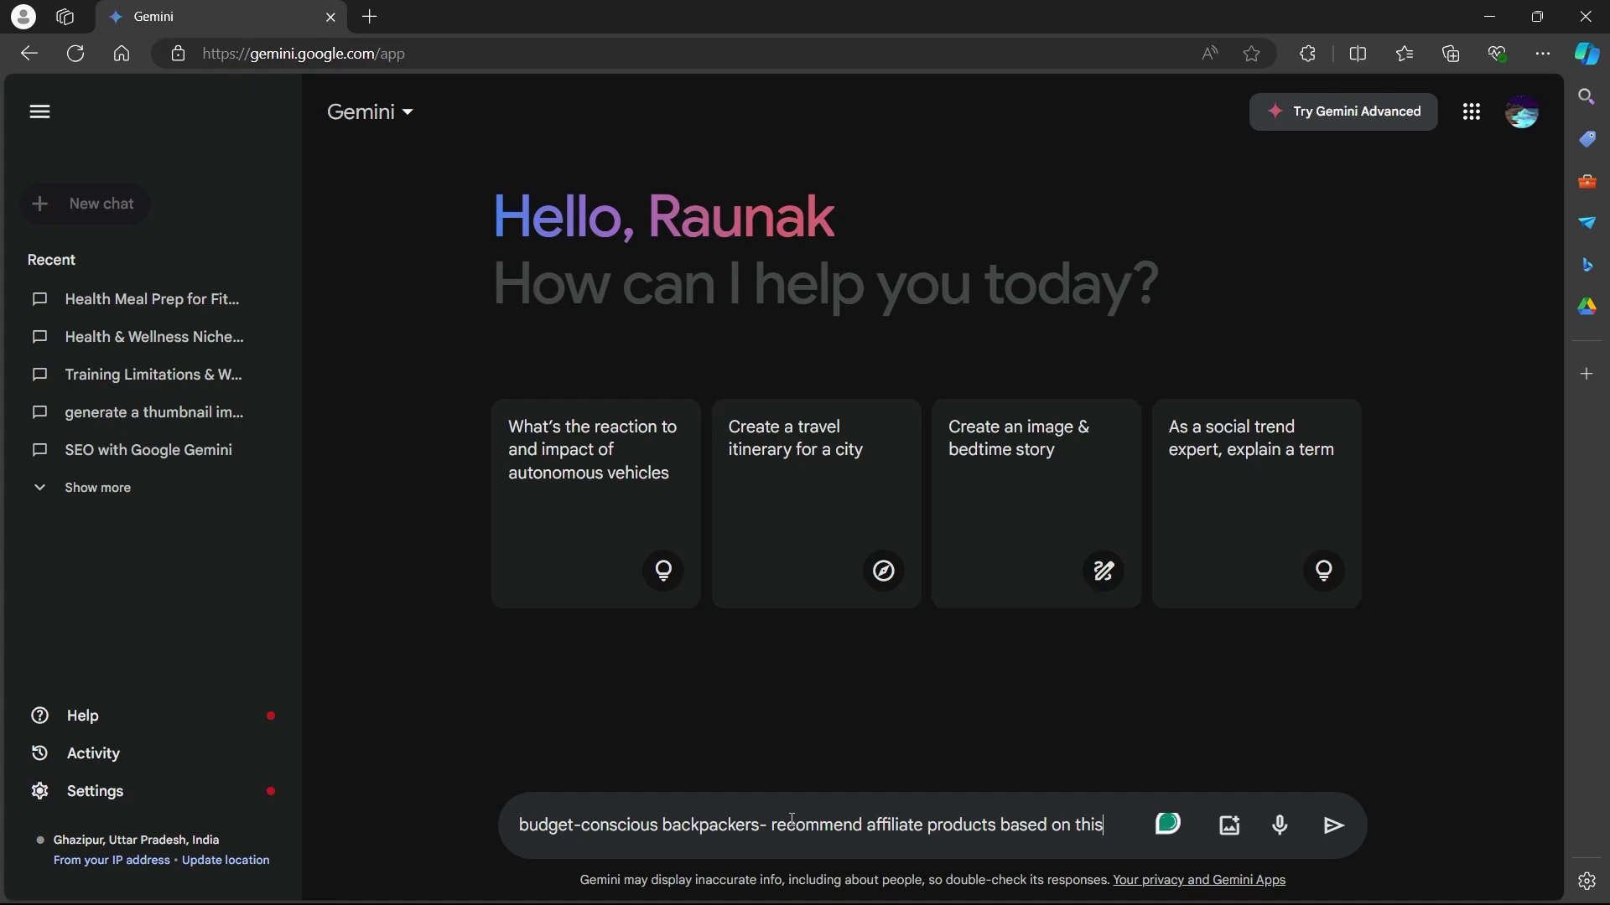
pyautogui.press('Return')
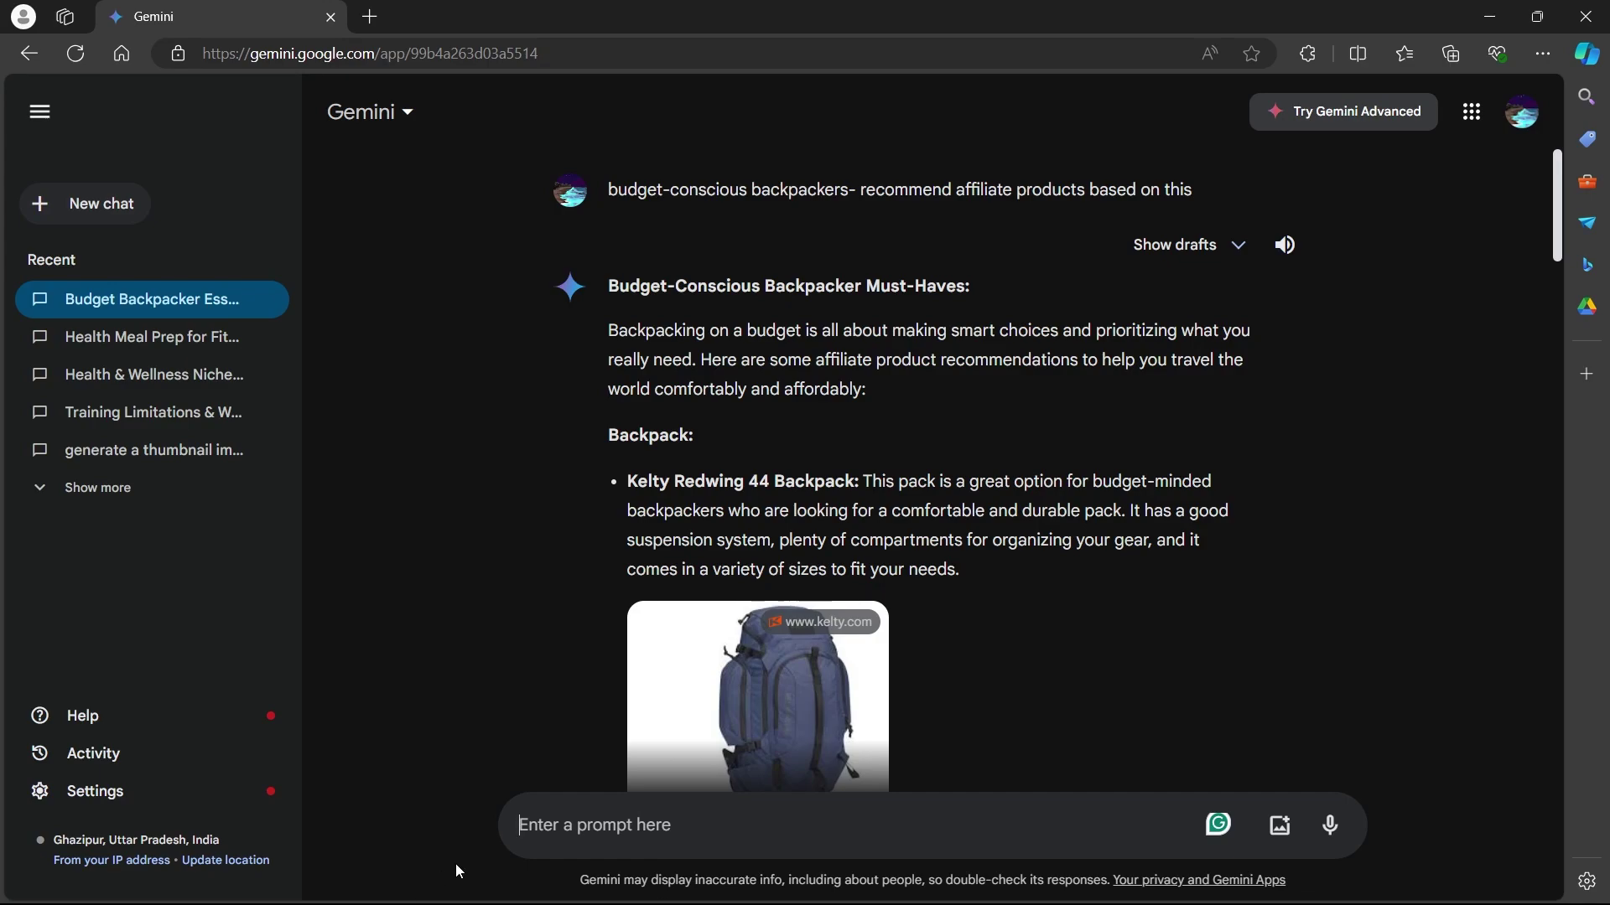
# - Scroll through the Budget-Conscious Backpacker Must-Haves recommendations
pyautogui.scroll(-12, 478, 249)
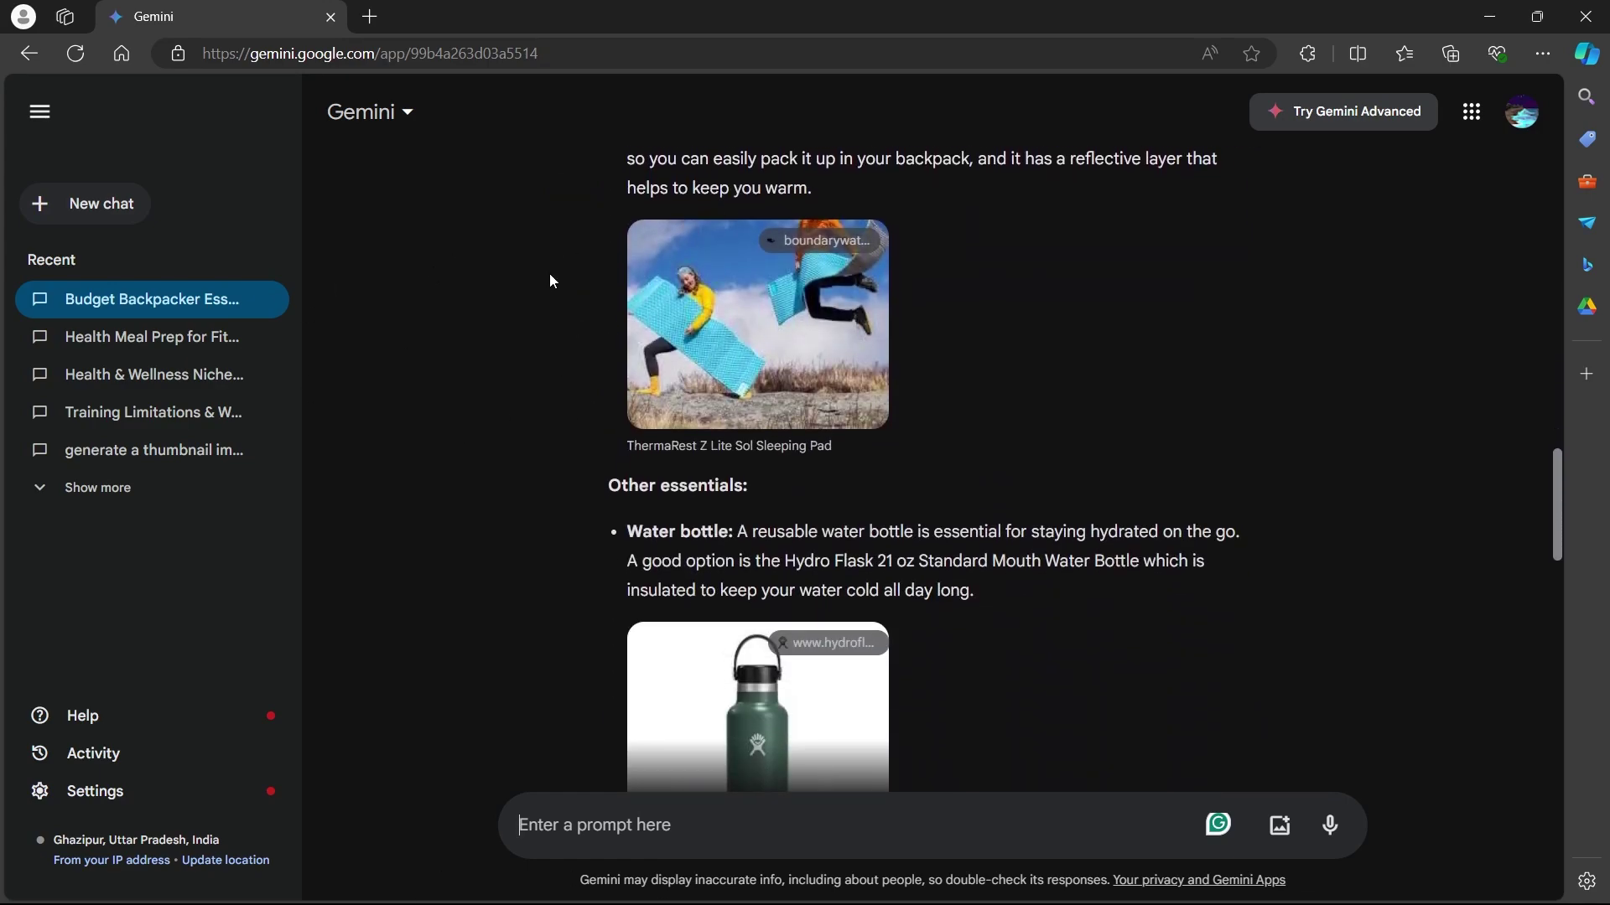
pyautogui.scroll(-5, 550, 281)
pyautogui.middleClick(523, 312)
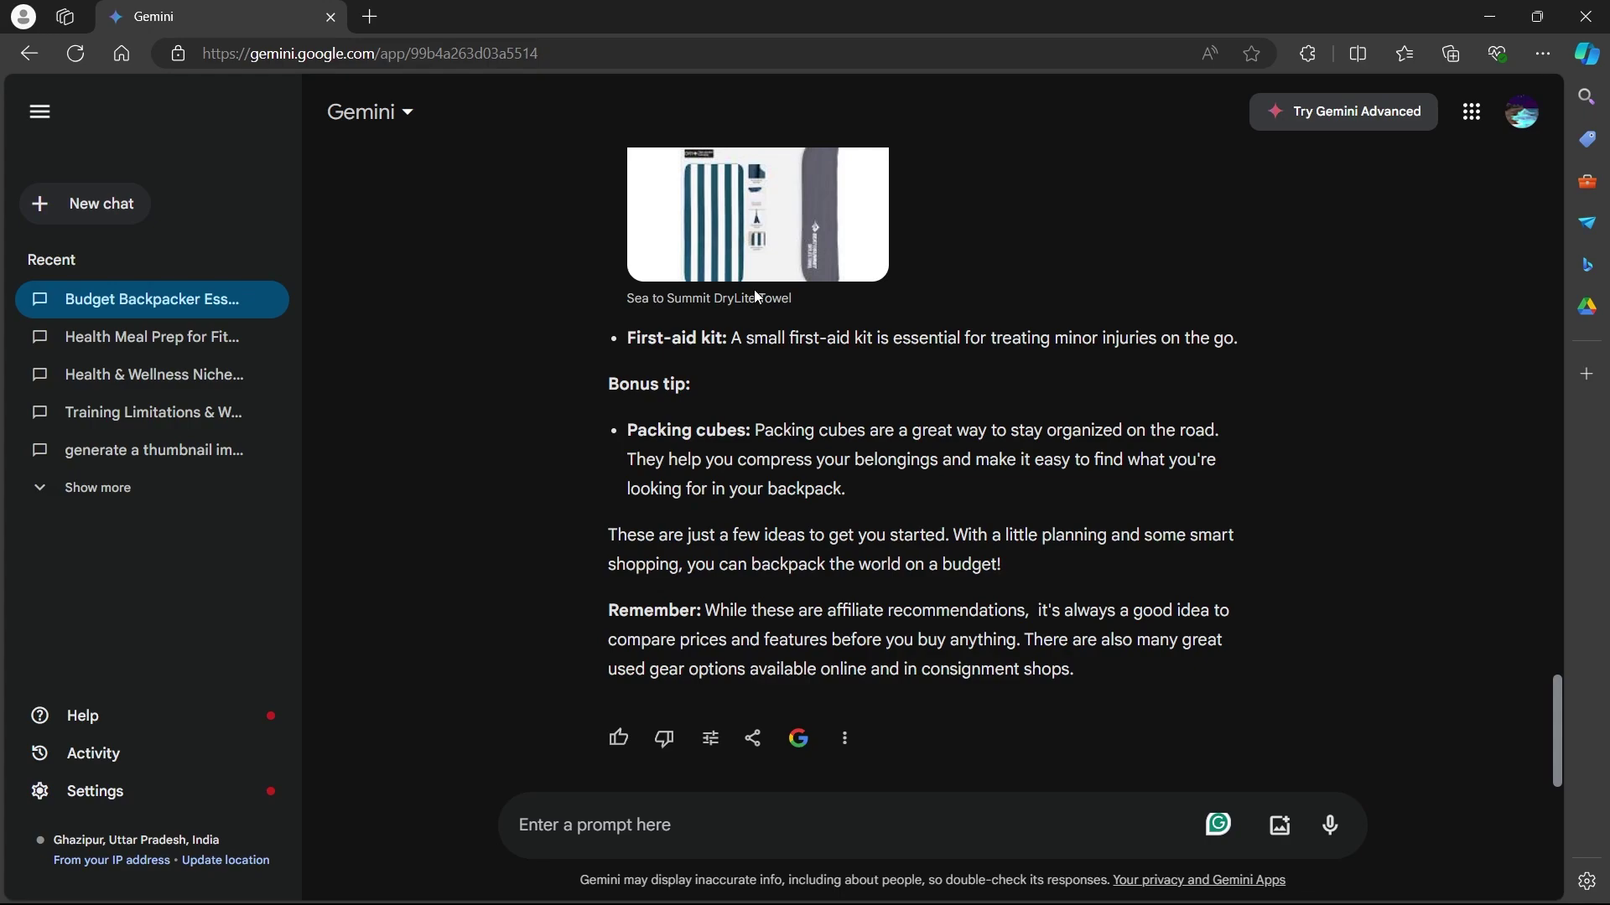
pyautogui.scroll(-1, 537, 449)
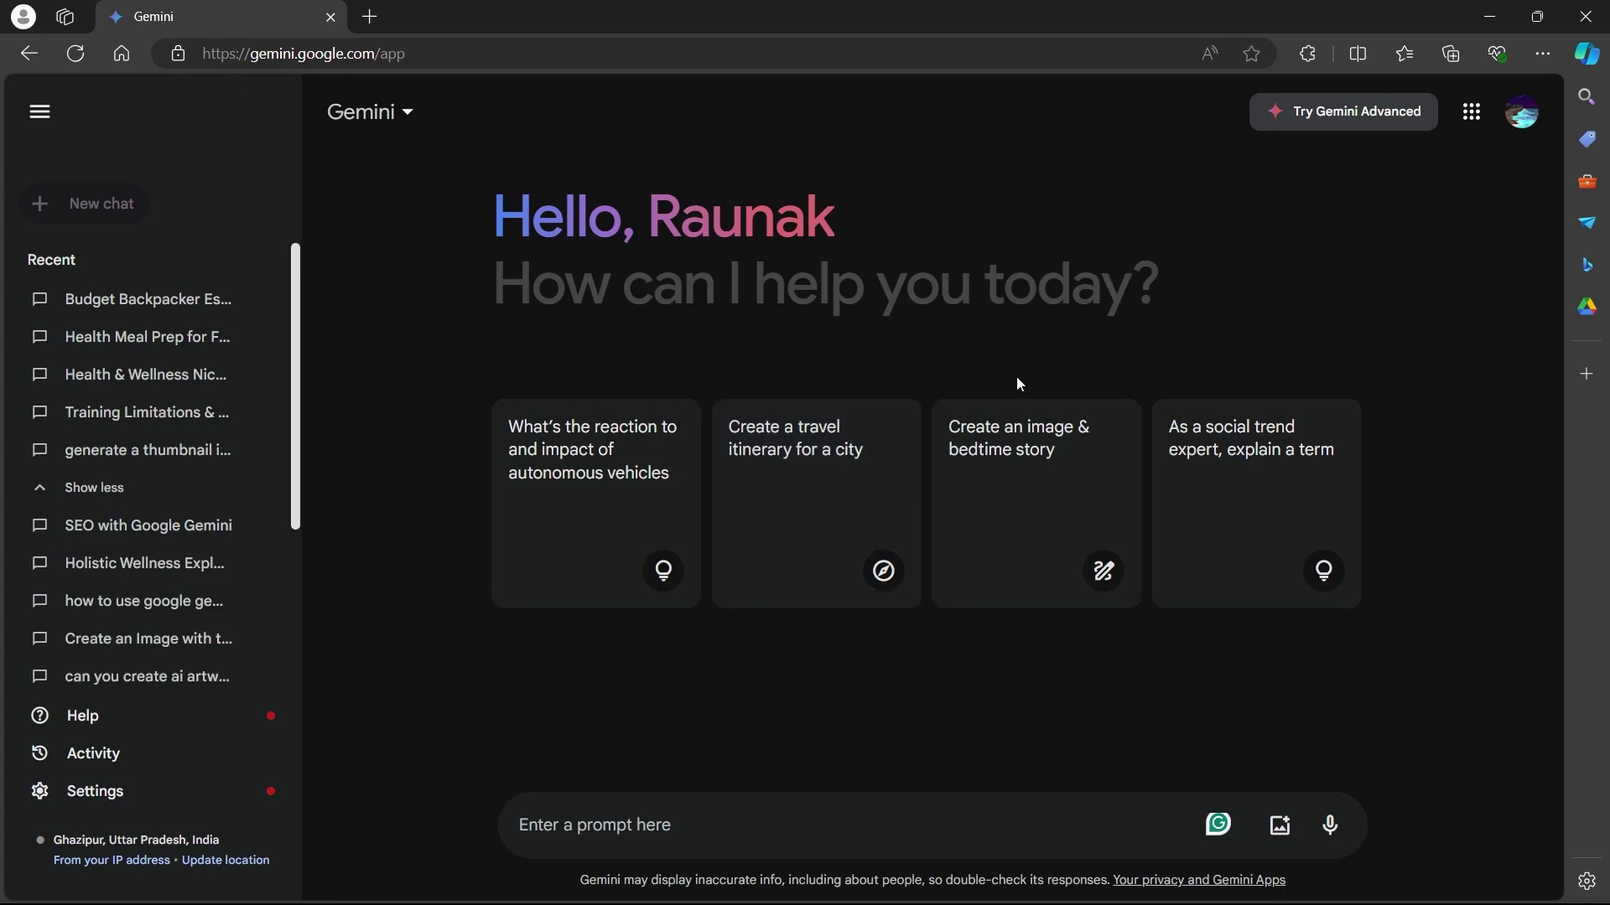
# - Paste and submit the Gen Z sustainable-fashion marketing proposal prompt
pyautogui.write('"Craft a clear and concise proposal for a social media marketing strategy targeting Gen Z for a clothing brand focused on sustainable fashion."')
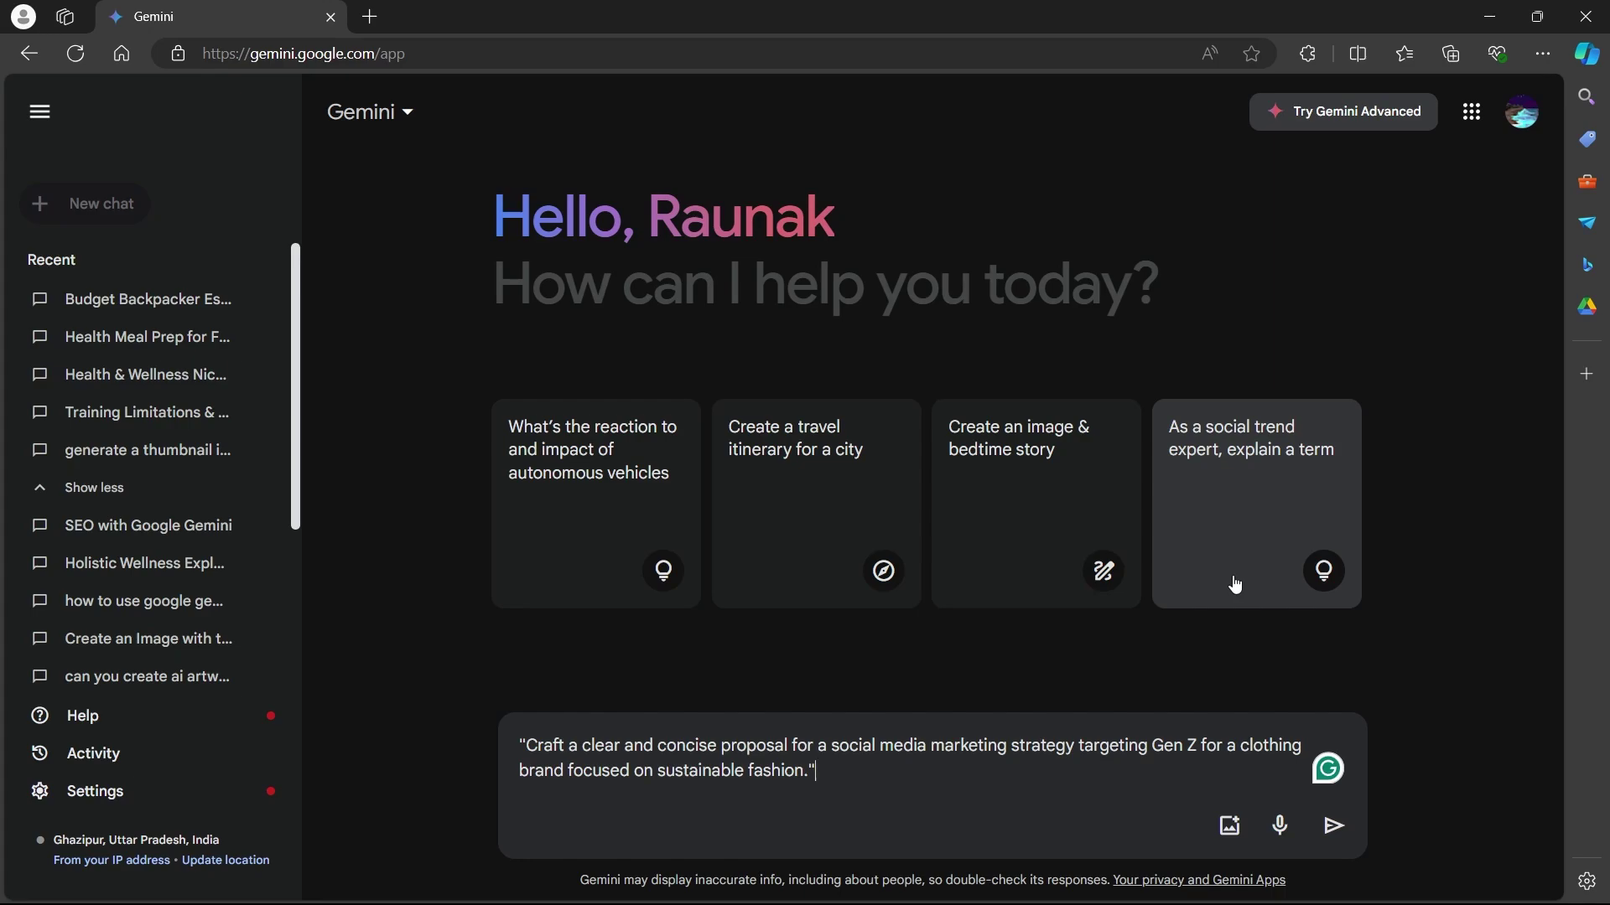
pyautogui.click(1333, 826)
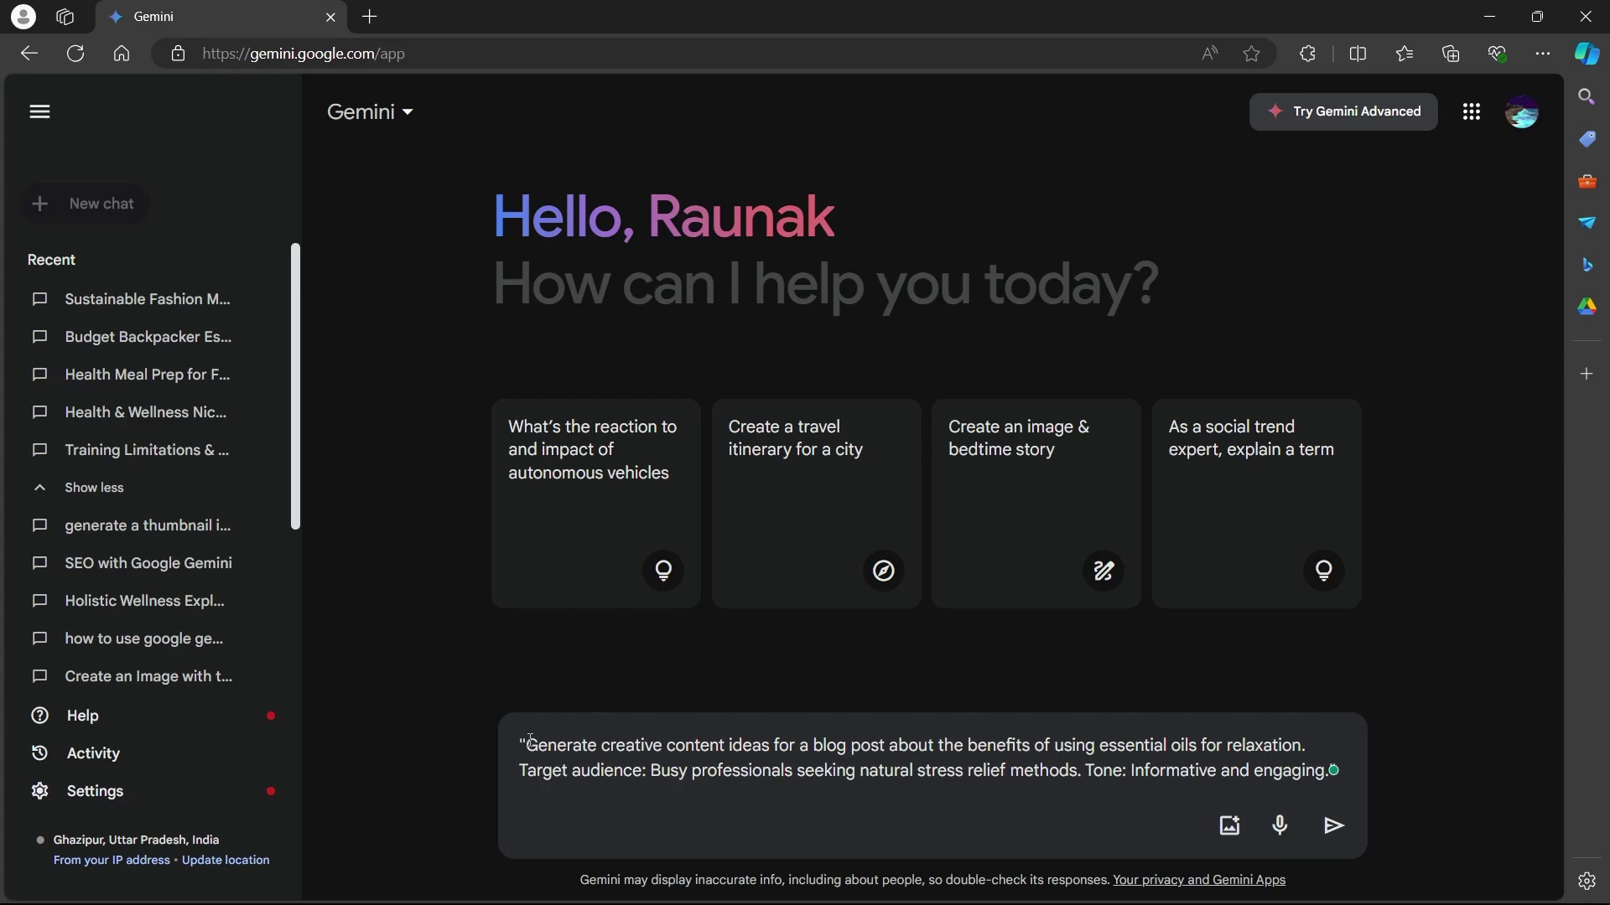
# - Check the target audience and tone in the essential-oils prompt, then submit it
pyautogui.moveTo(523, 770); pyautogui.dragTo(646, 773)
pyautogui.moveTo(1086, 772); pyautogui.dragTo(1131, 762)
pyautogui.click(859, 746)
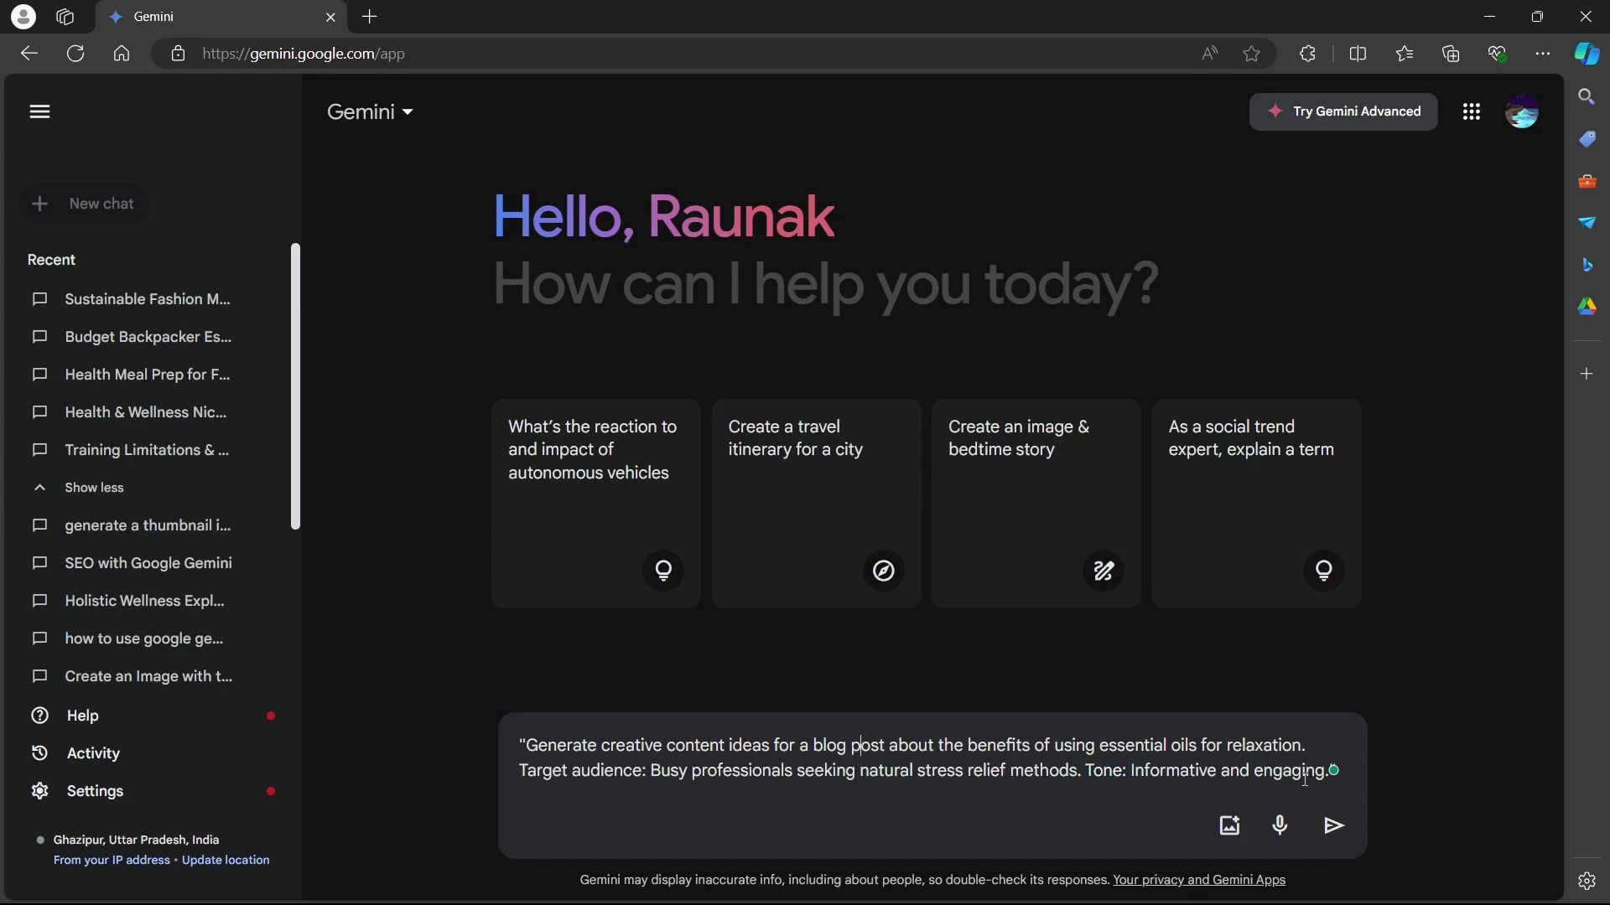
pyautogui.click(1341, 833)
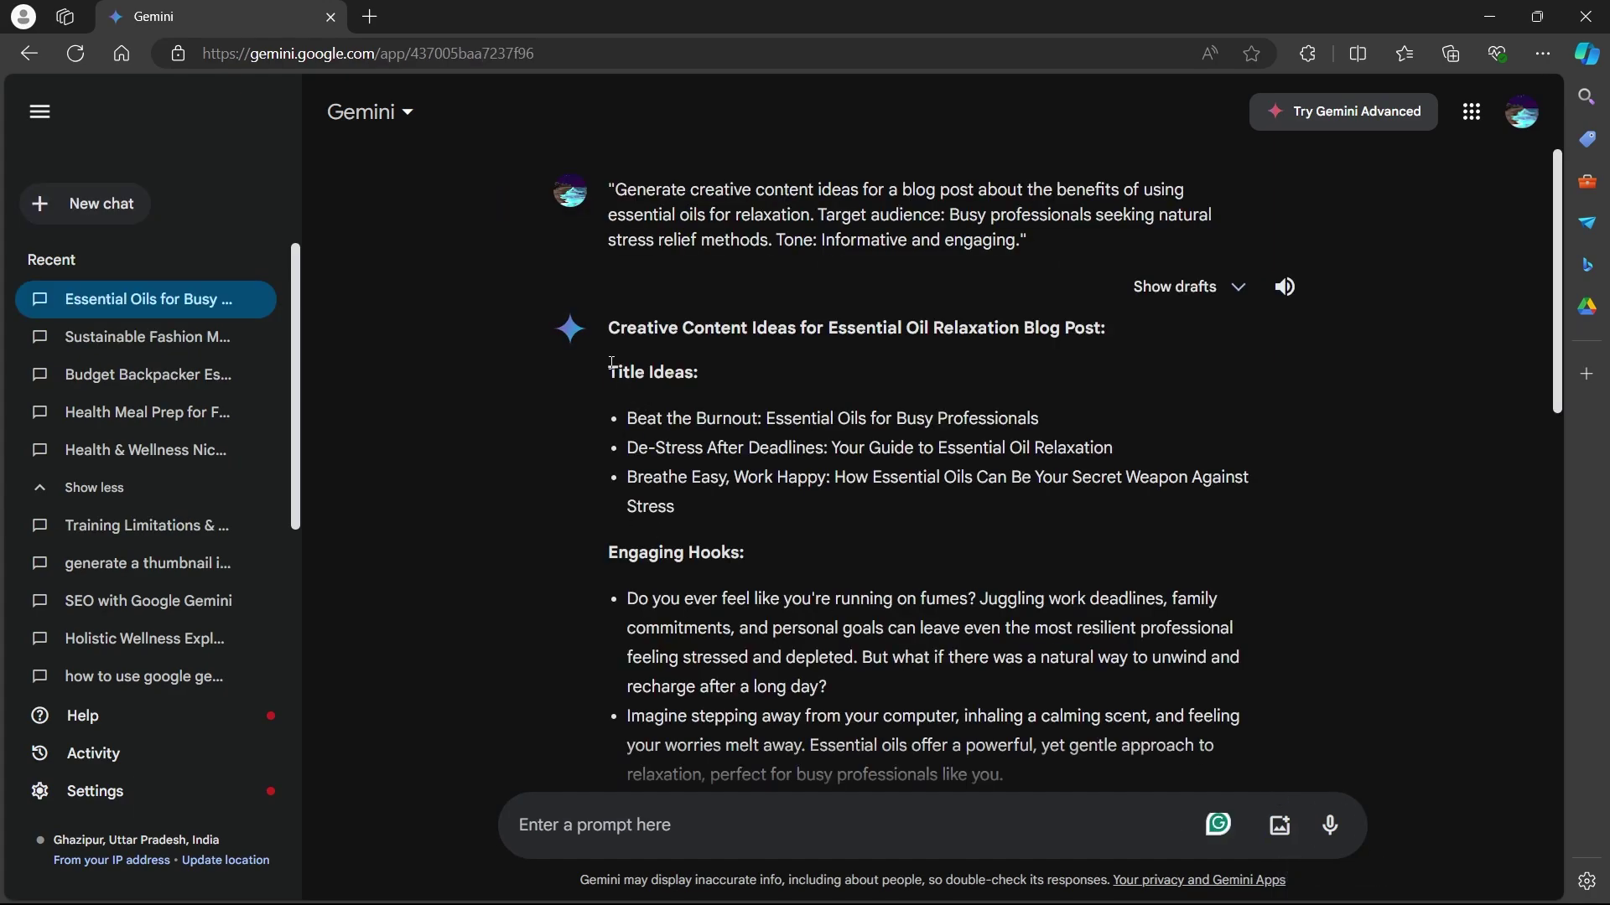
# - Skim the reply's Title Ideas, Engaging Hooks and later section headings
pyautogui.moveTo(612, 363); pyautogui.dragTo(701, 370)
pyautogui.moveTo(609, 555); pyautogui.dragTo(749, 555)
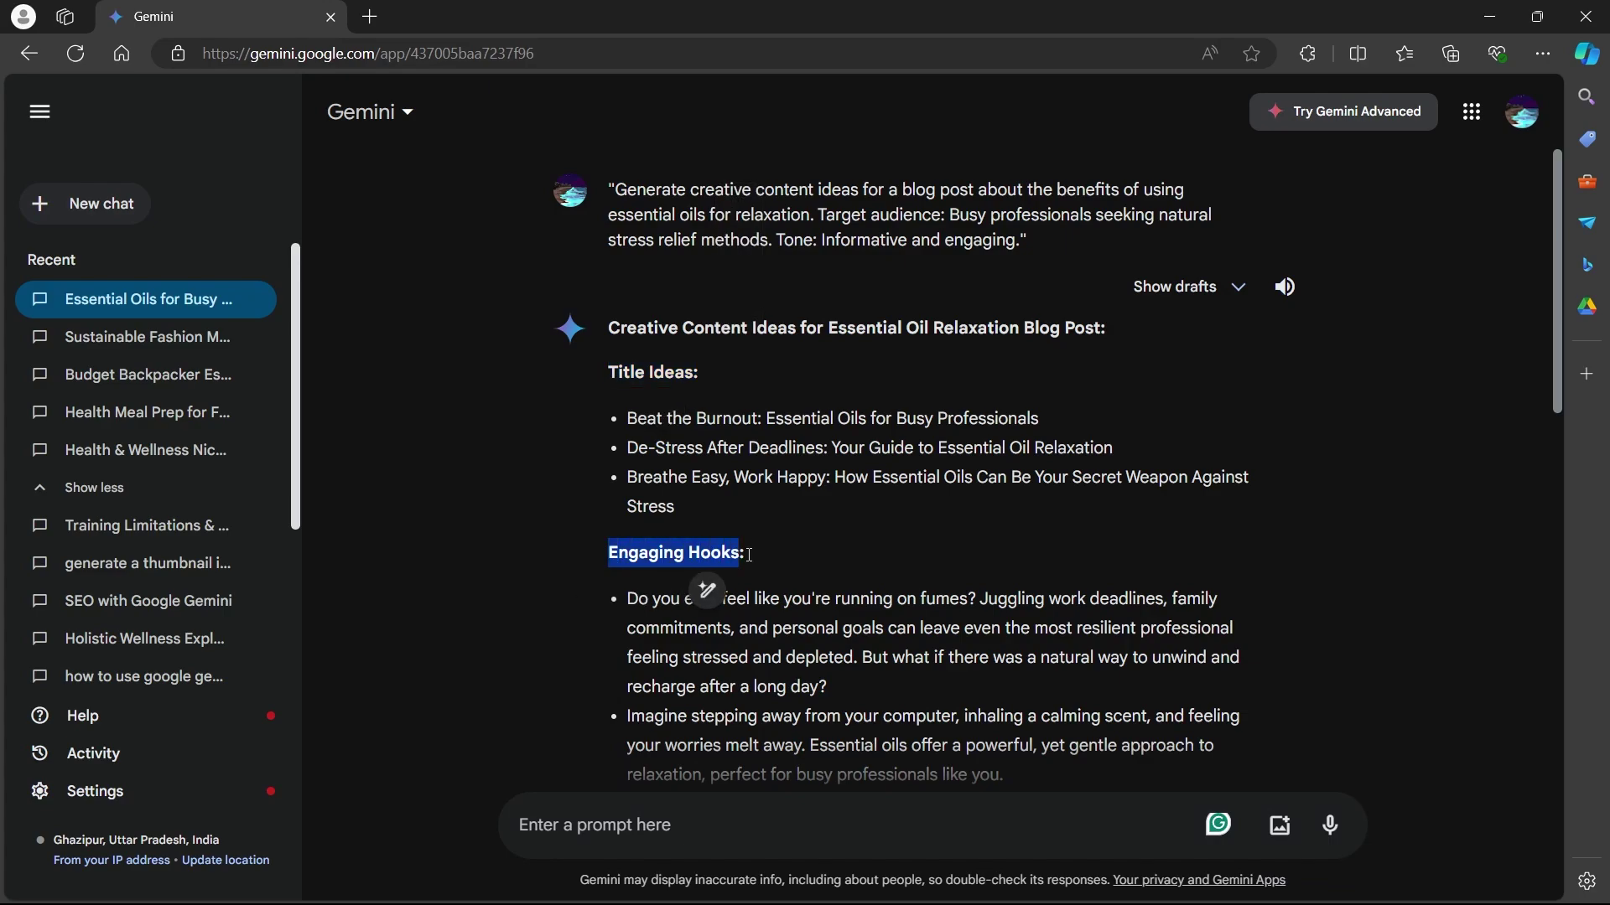
pyautogui.scroll(-5, 645, 461)
pyautogui.moveTo(613, 393); pyautogui.dragTo(776, 390)
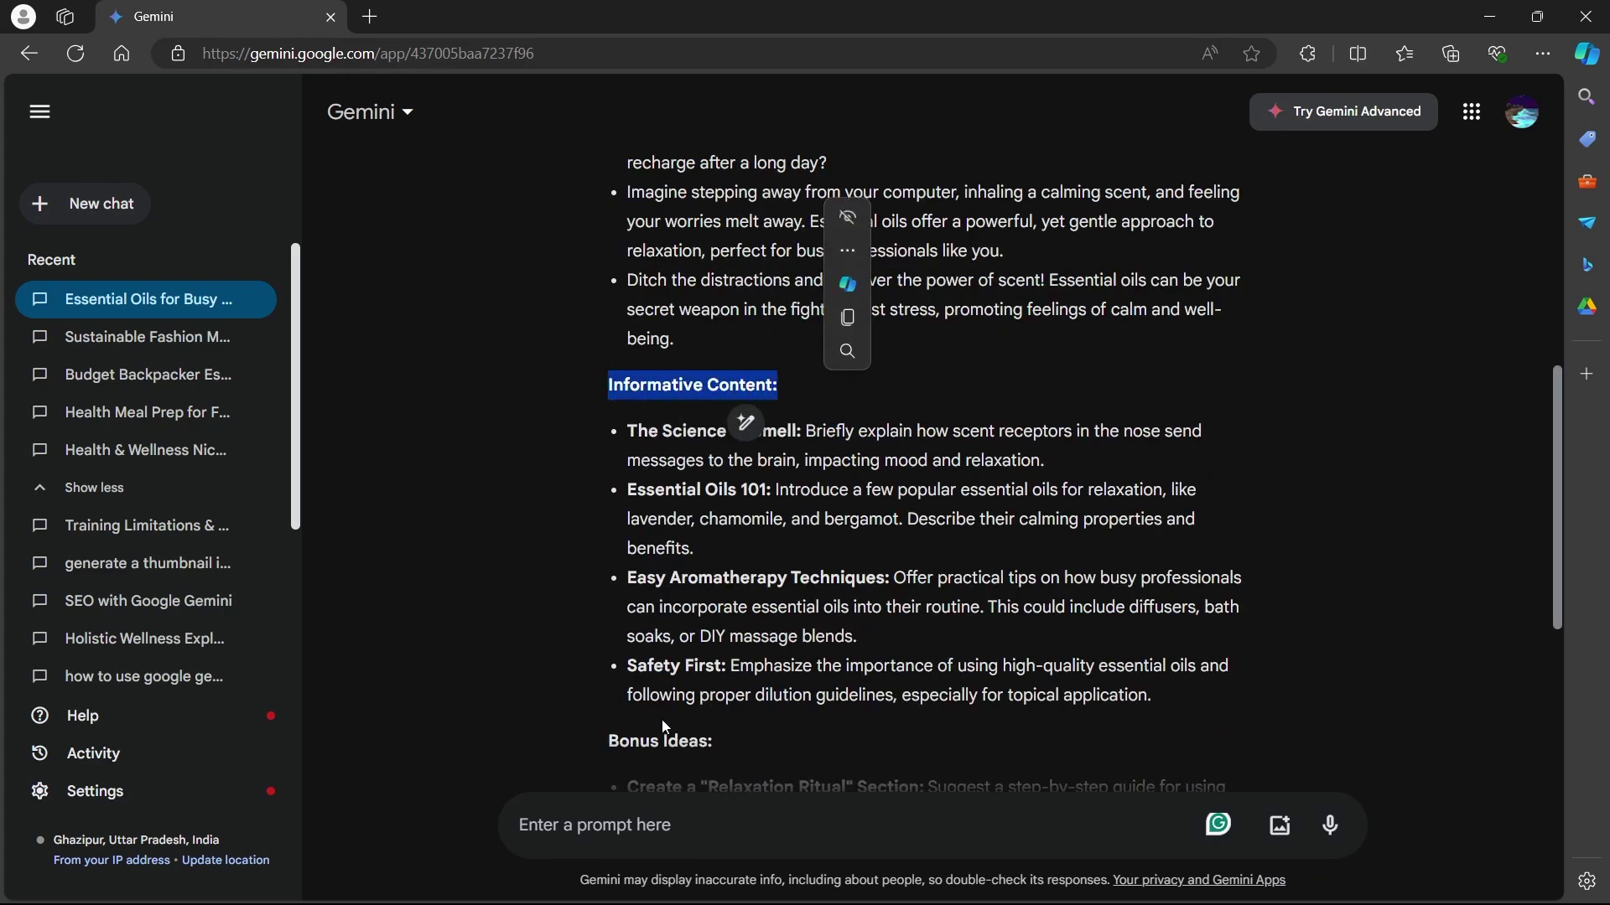
pyautogui.scroll(-4, 673, 383)
pyautogui.moveTo(612, 356); pyautogui.dragTo(713, 356)
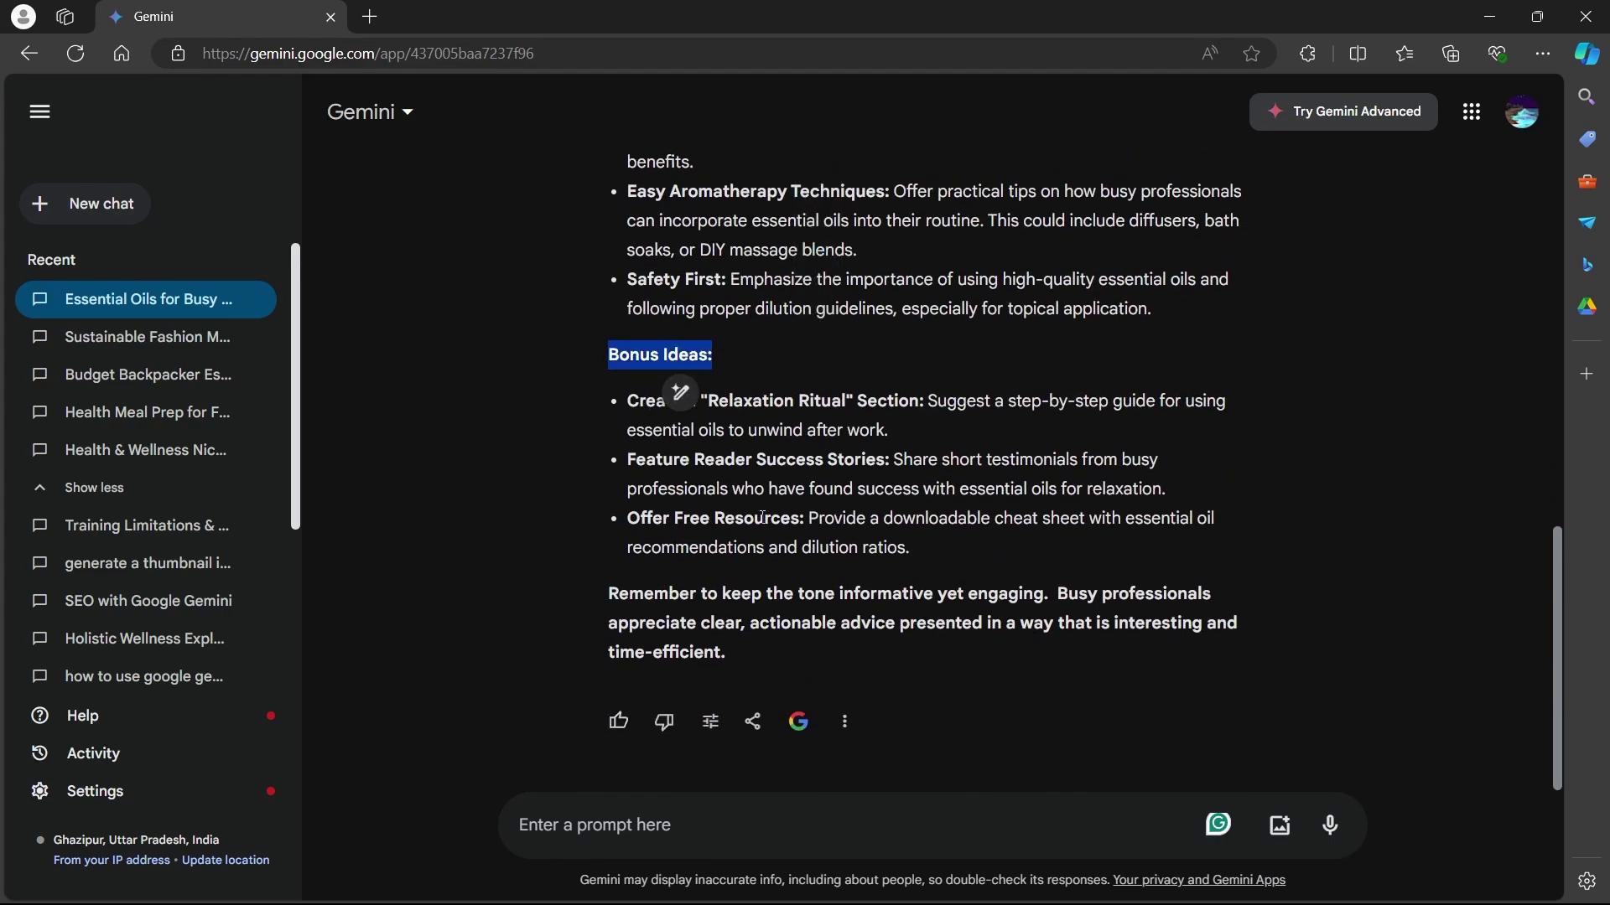
pyautogui.scroll(10, 792, 321)
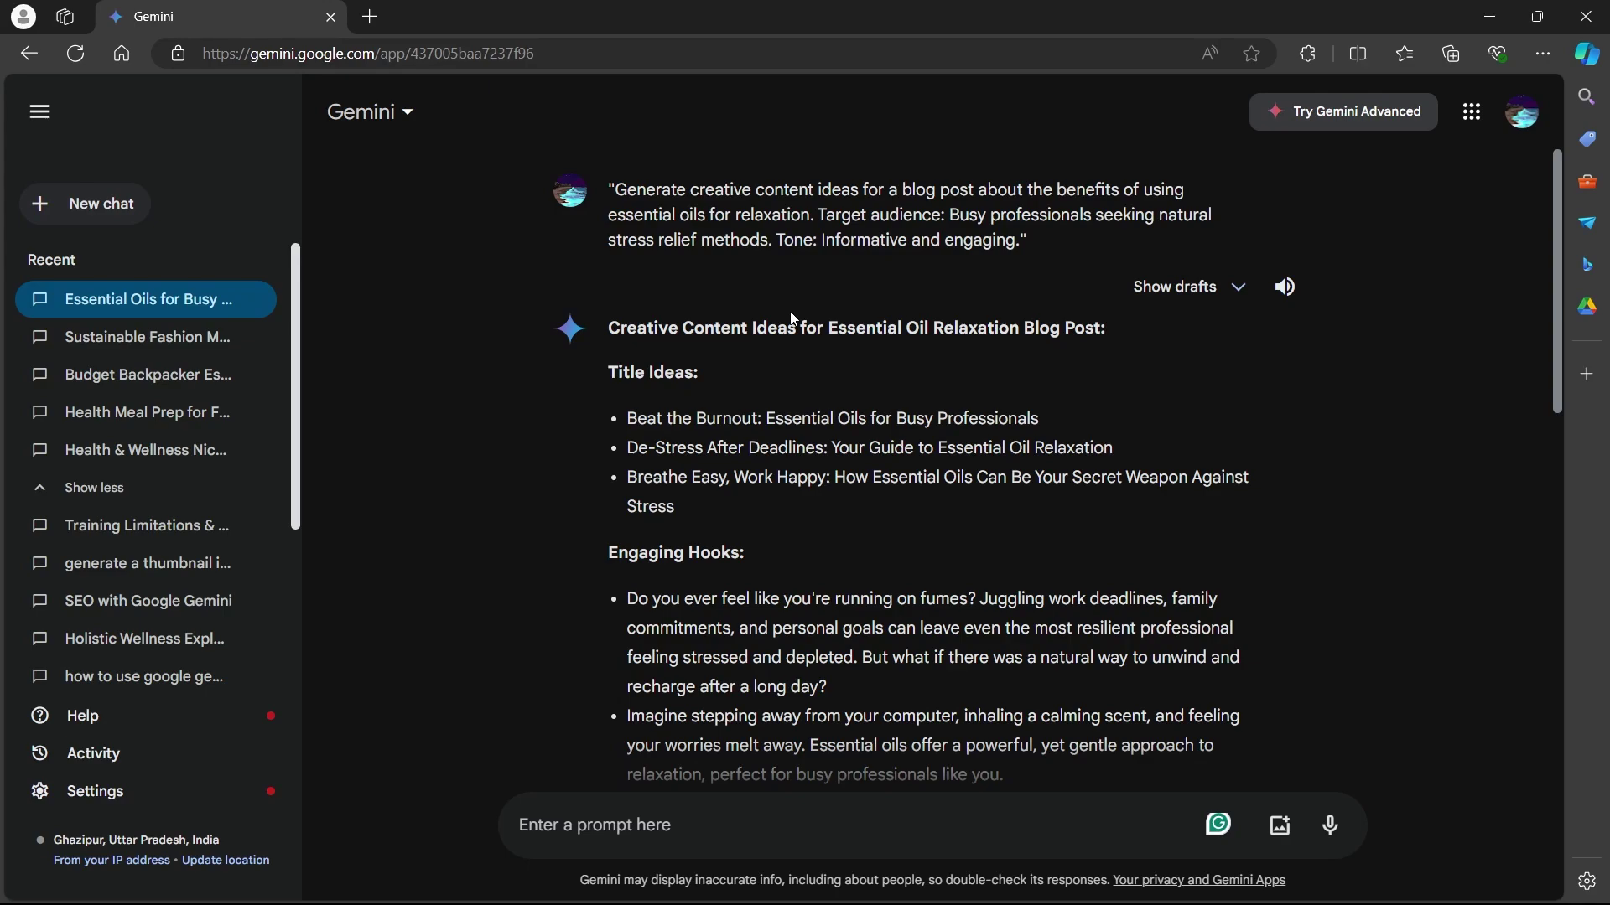
# - Leave the essential-oils chat and start a blank Gemini conversation from the sidebar
pyautogui.click(93, 204)
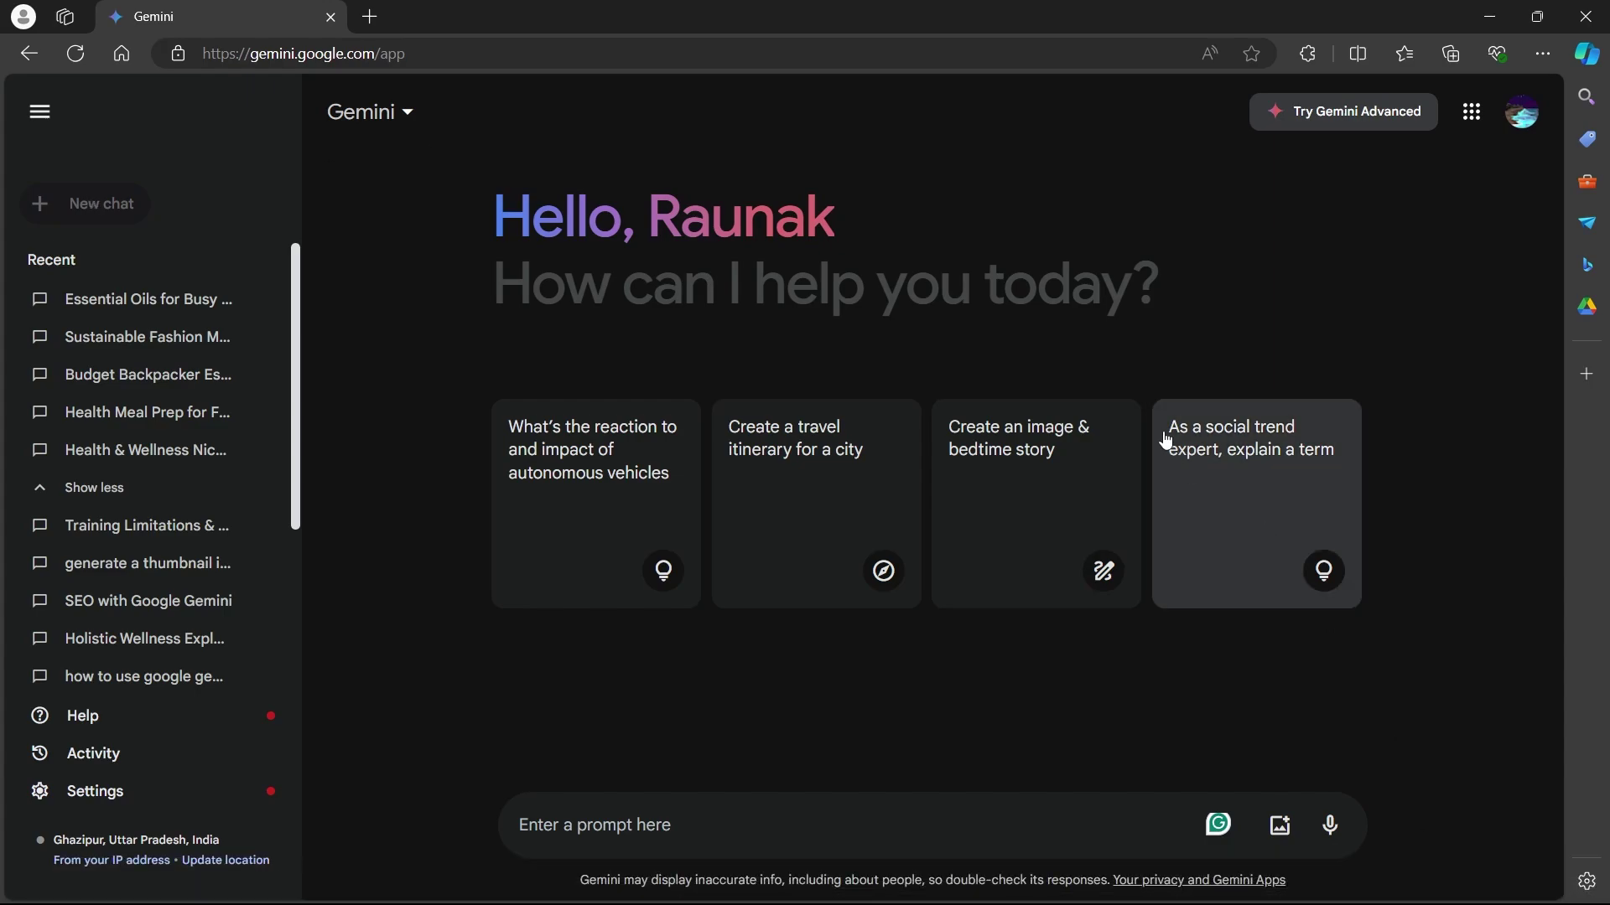
pyautogui.moveTo(1086, 889)
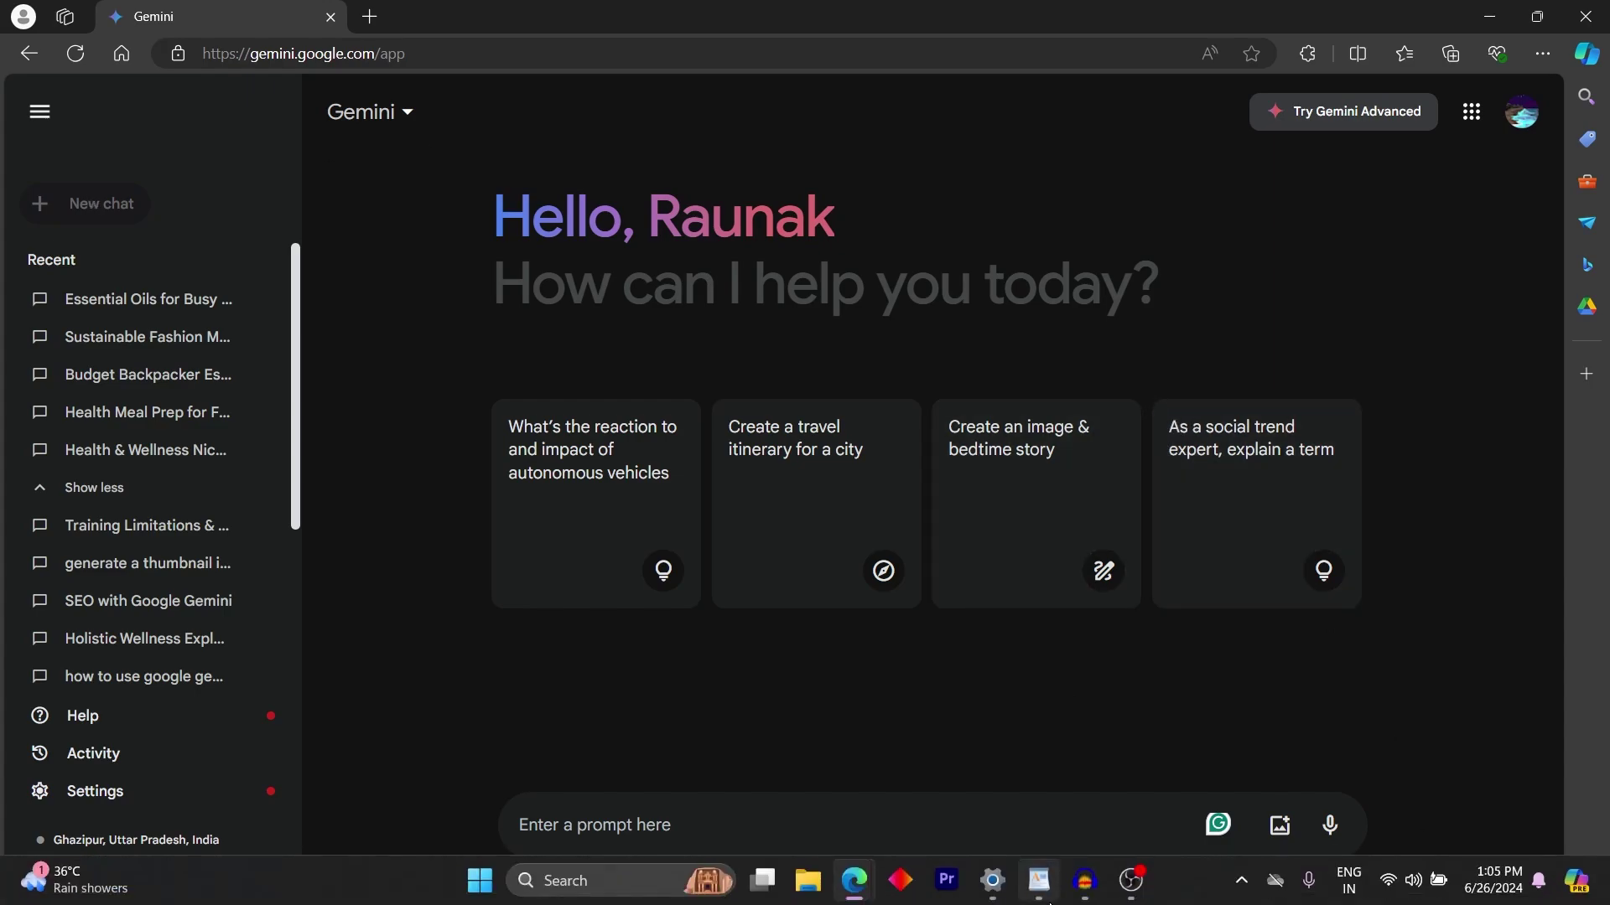